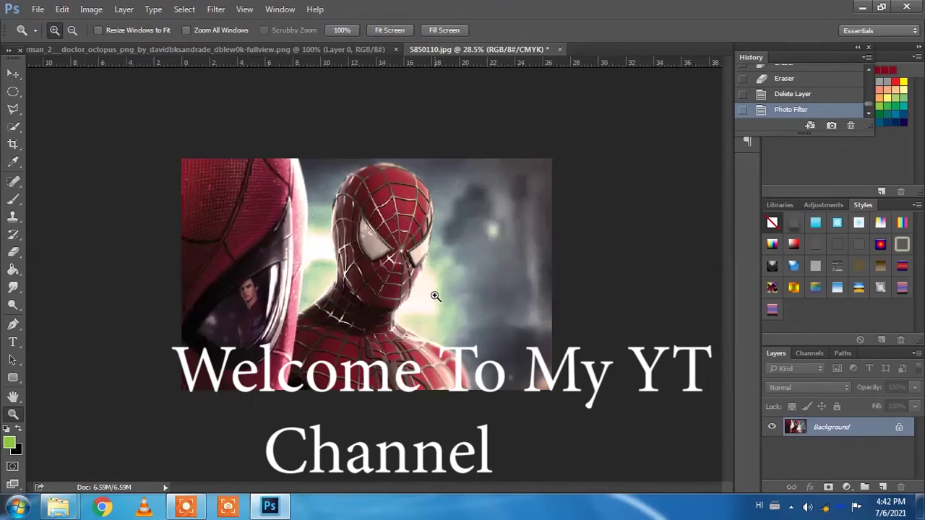
Fit the Spider-Man image to the screen and switch to the Doctor Octopus document
left_click(437, 303)
right_click(451, 289)
left_click(491, 305)
key("v")
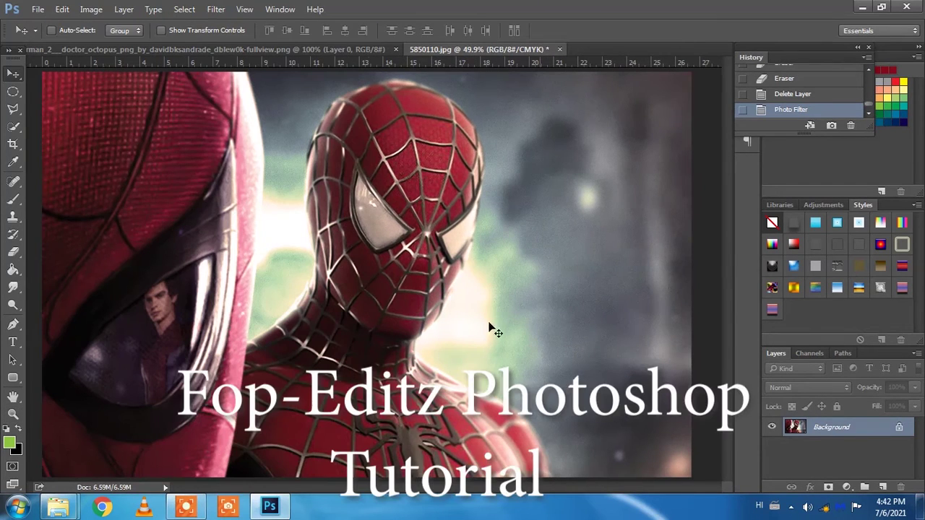
left_click(192, 51)
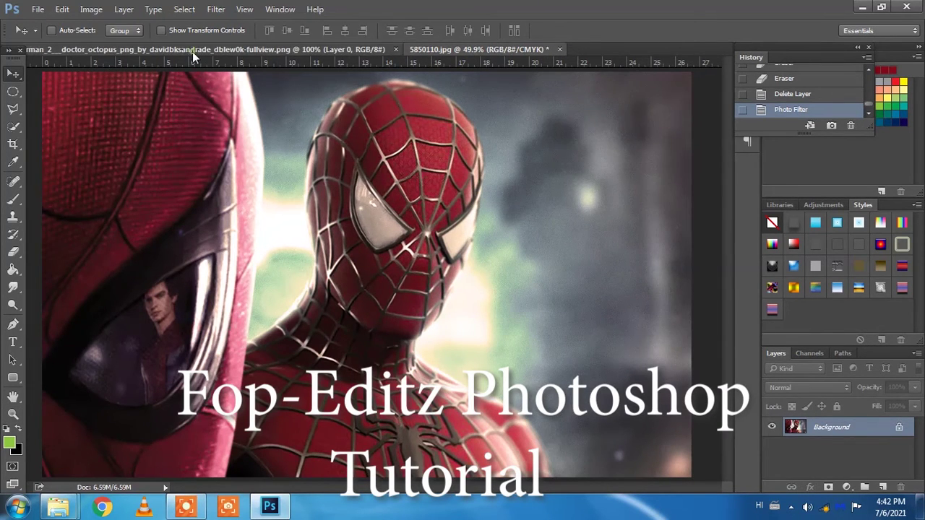
Drag Doctor Octopus into the Spider-Man image and warm him with Warming Filter (85)
mouse_move(378, 211)
left_mouse_down()
mouse_move(491, 50)
mouse_move(524, 221)
mouse_move(578, 307)
mouse_move(566, 323)
mouse_move(571, 299)
left_mouse_up()
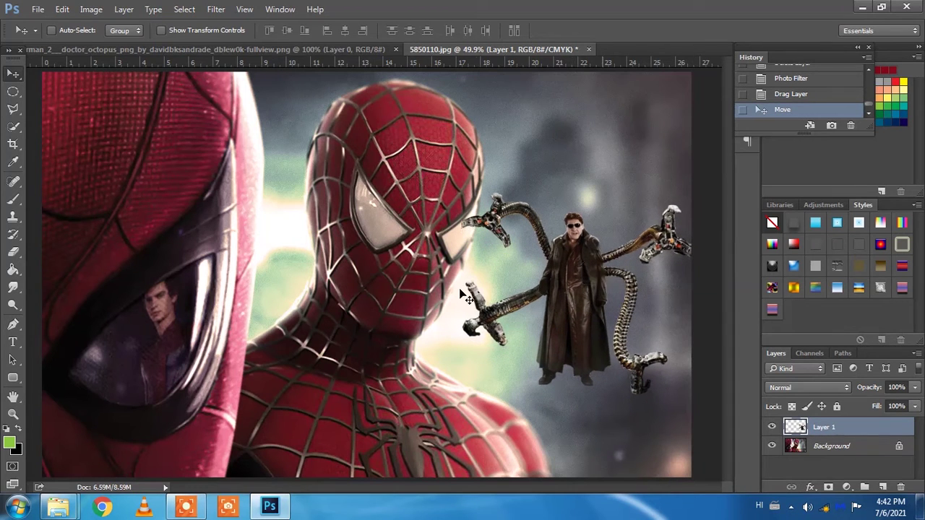
left_click(91, 9)
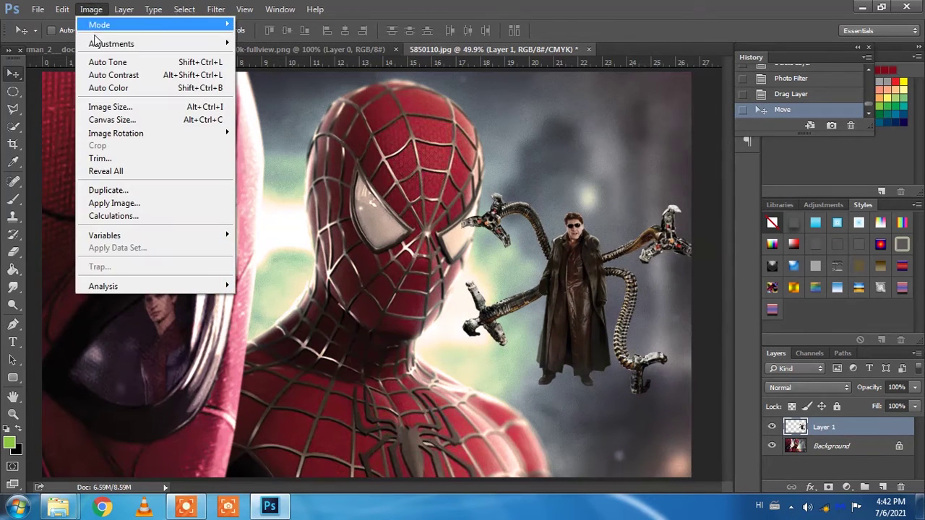
left_click(372, 149)
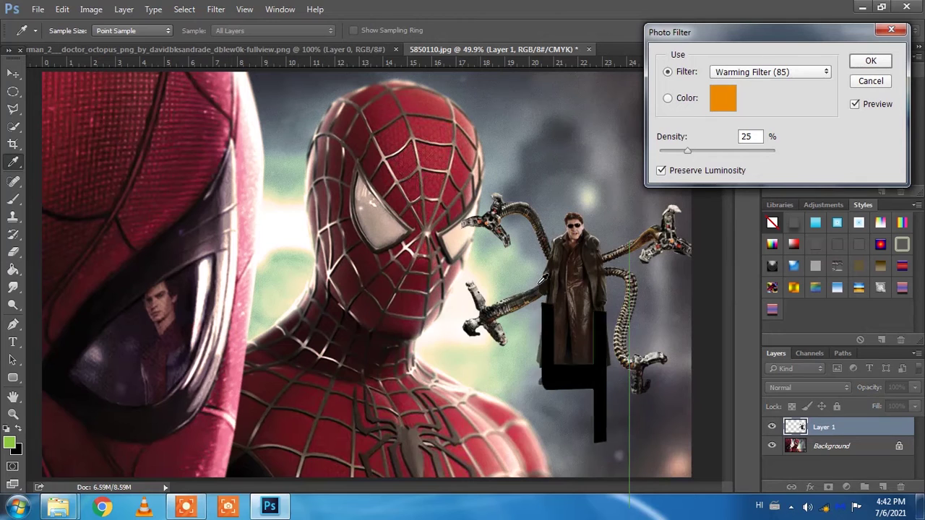
left_click(871, 61)
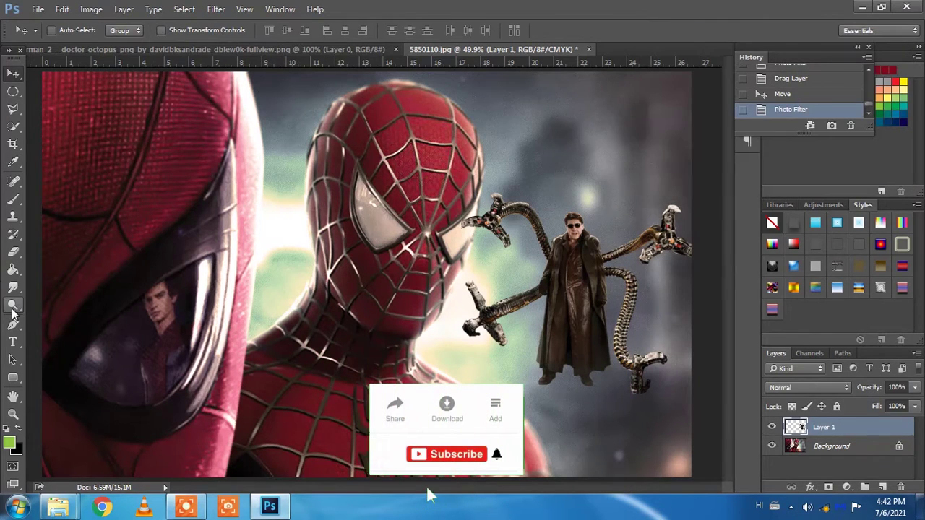
Erase the bottom of Doctor Octopus's coat with a 195 px soft eraser brush
left_click(13, 251)
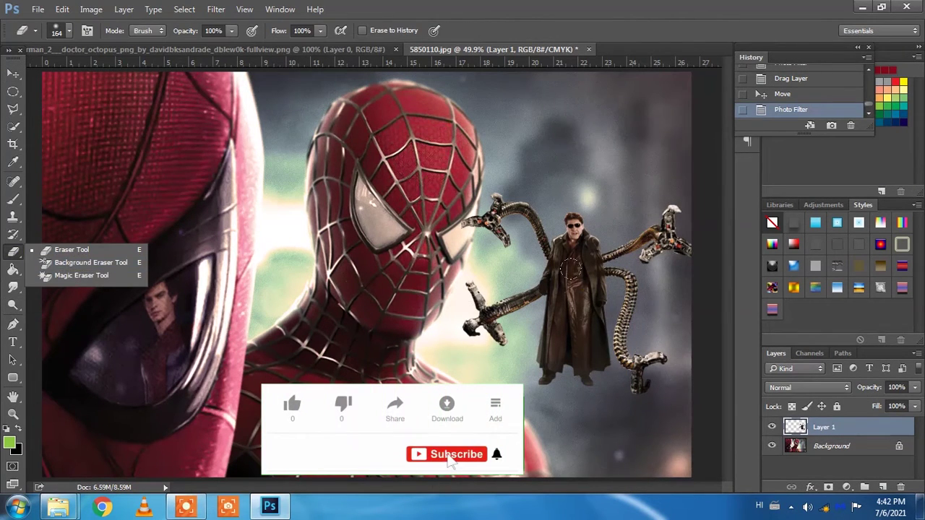
right_click(571, 269)
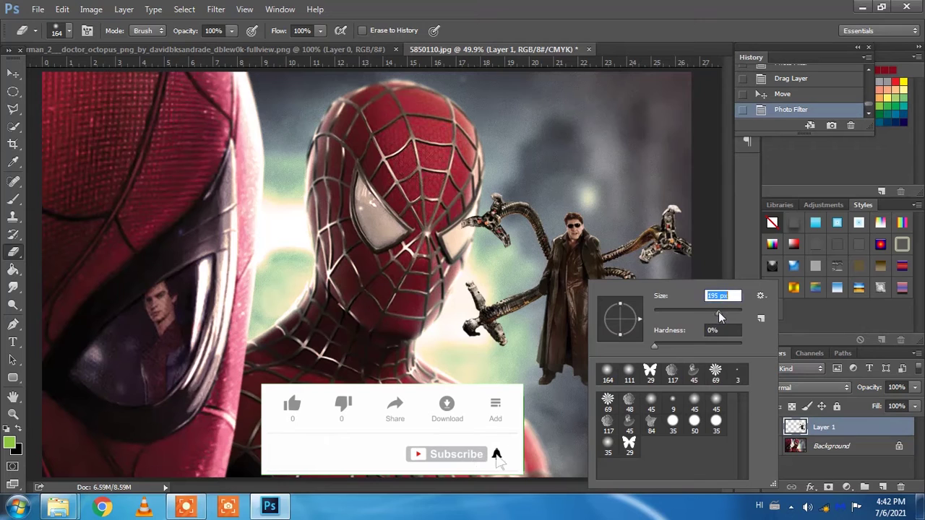
key("Return")
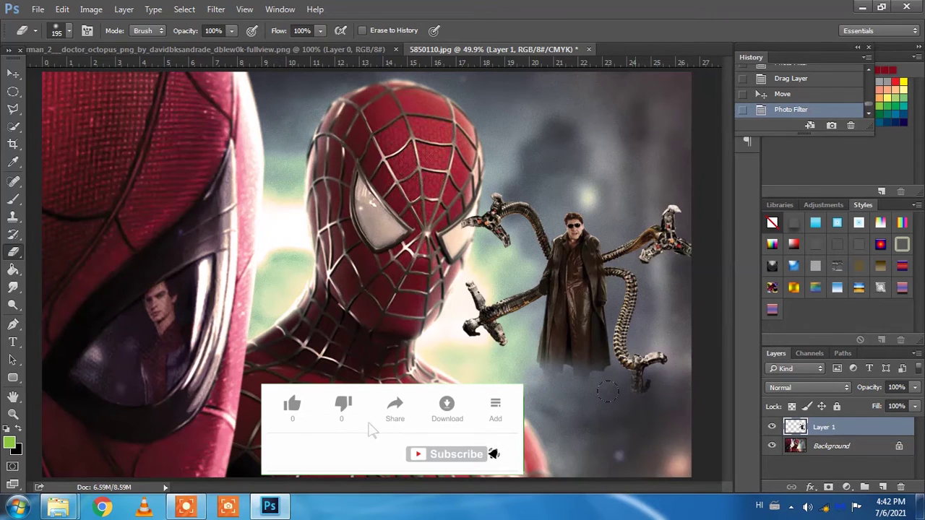
left_click_drag(562, 375, 634, 376)
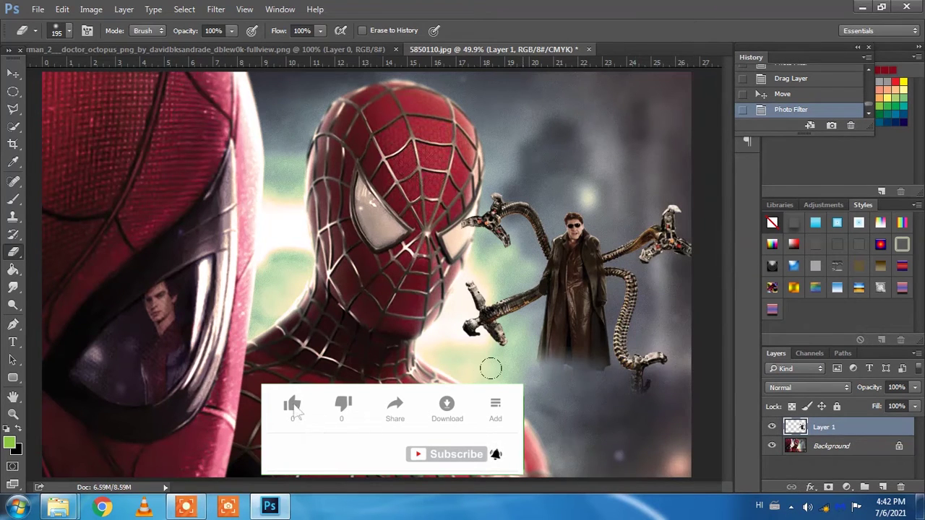
left_click(575, 373)
left_click(600, 382)
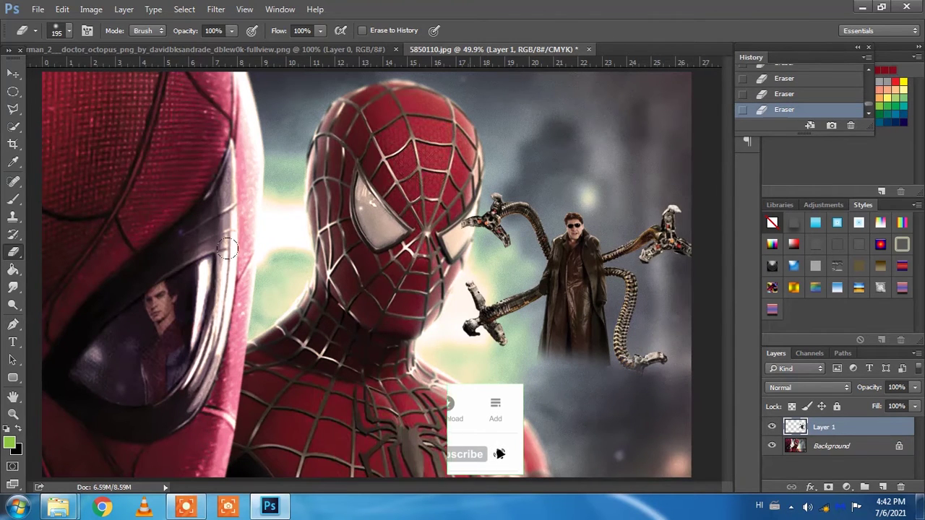
key("v")
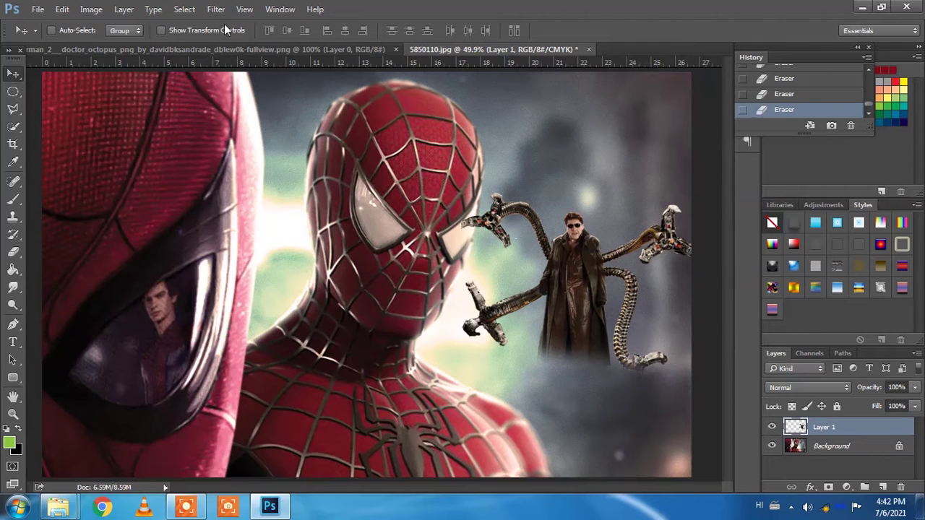
Apply a Gaussian Blur of about 6.6 px to the Doctor Octopus layer
left_click(215, 9)
mouse_move(222, 159)
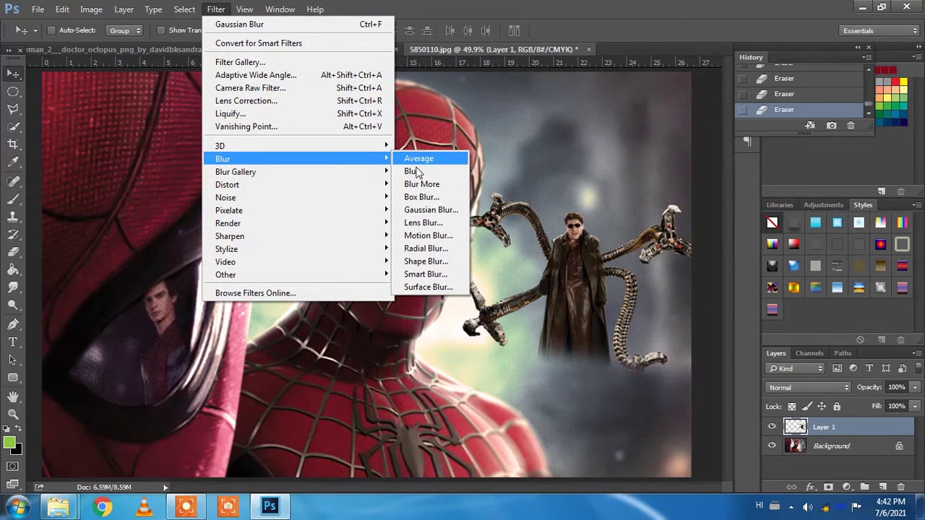
left_click(431, 211)
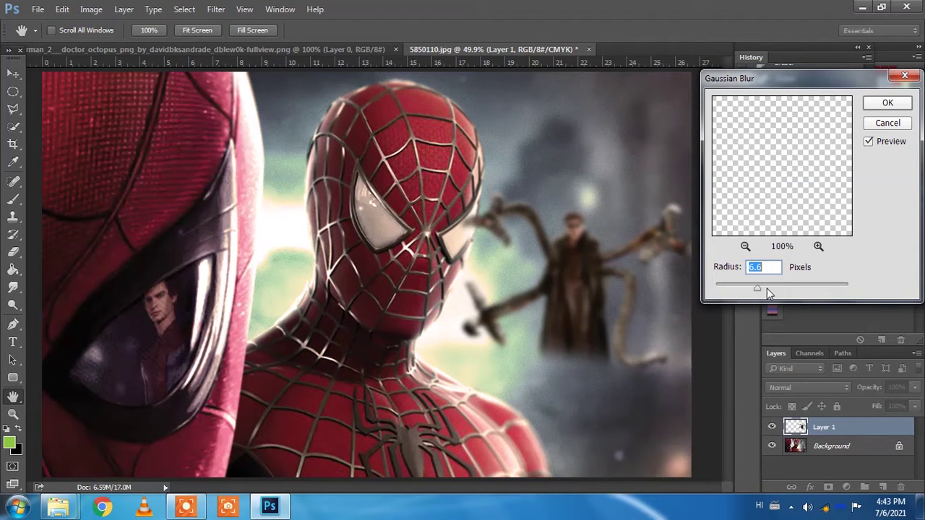
left_click(888, 102)
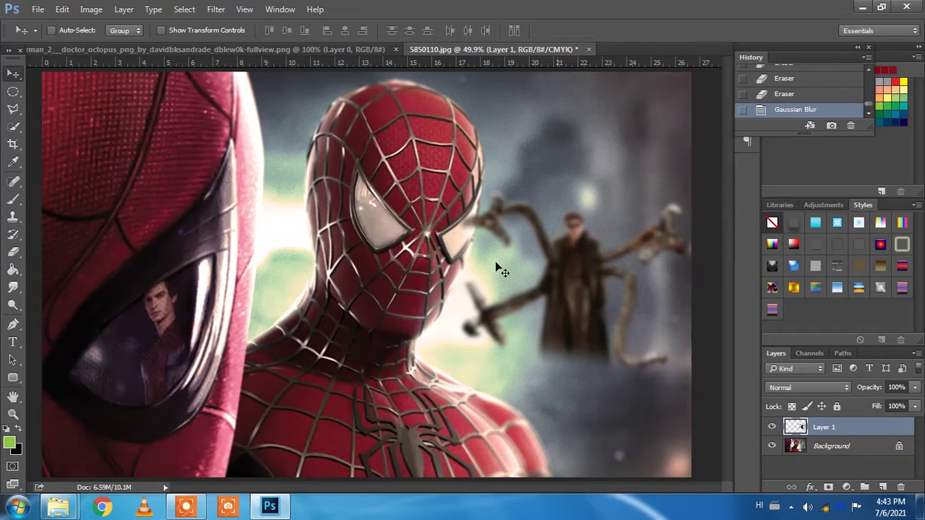
Erase the tentacle tip overlapping Spider-Man's head using a 32 px eraser
left_click(13, 251)
right_click(470, 229)
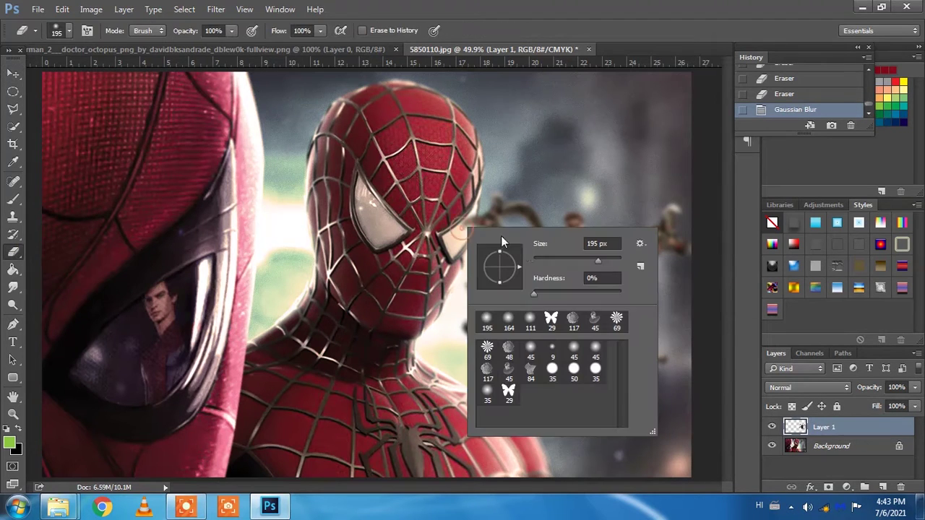
left_click_drag(552, 260, 547, 260)
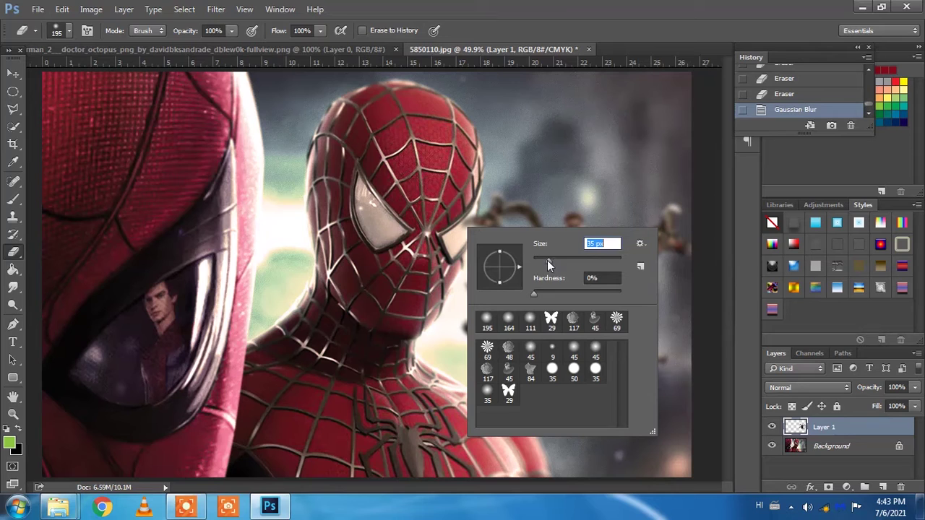
left_click(472, 229)
mouse_move(469, 238)
left_mouse_down()
mouse_move(479, 246)
mouse_move(482, 226)
left_mouse_up()
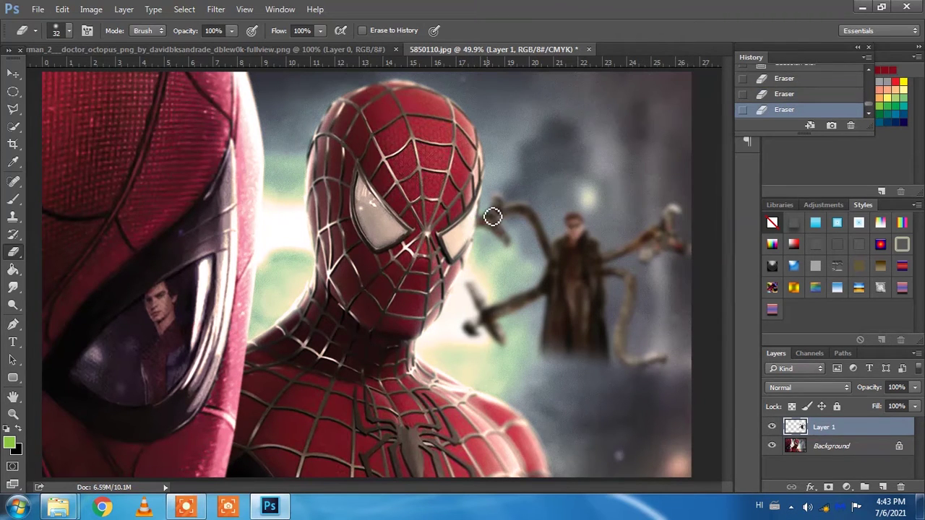
scroll(483, 216, "up", 1, "alt")
scroll(485, 214, "up", 1, "alt")
scroll(485, 214, "up", 1, "alt")
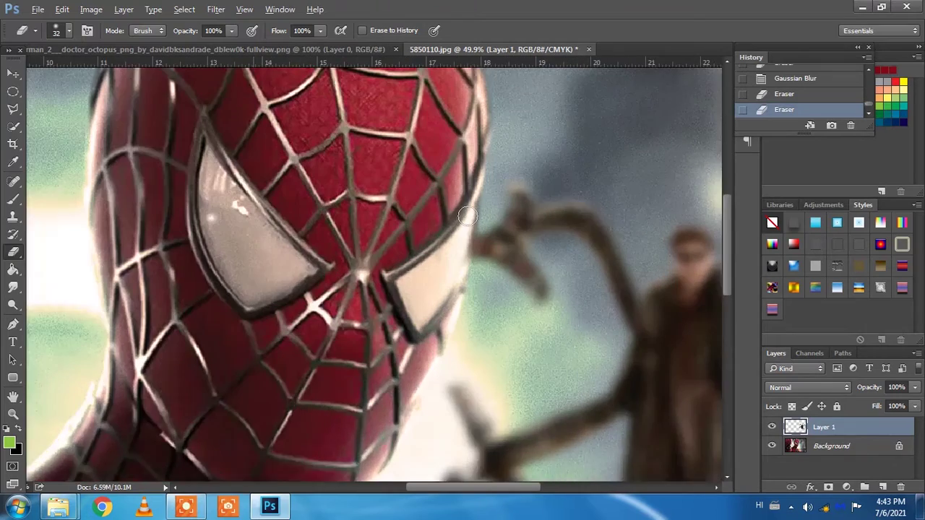
scroll(462, 282, "up", 1, "alt")
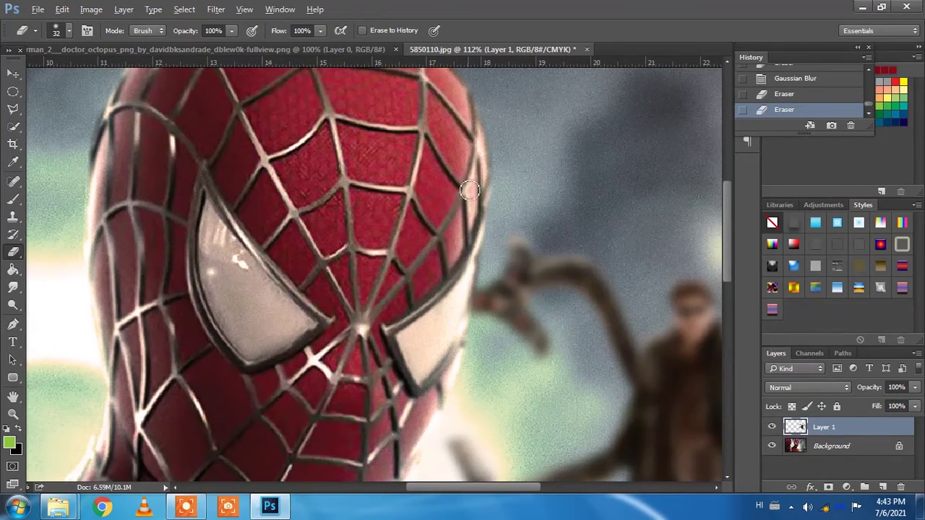
scroll(477, 249, "down", 1, "alt")
scroll(470, 260, "down", 1, "alt")
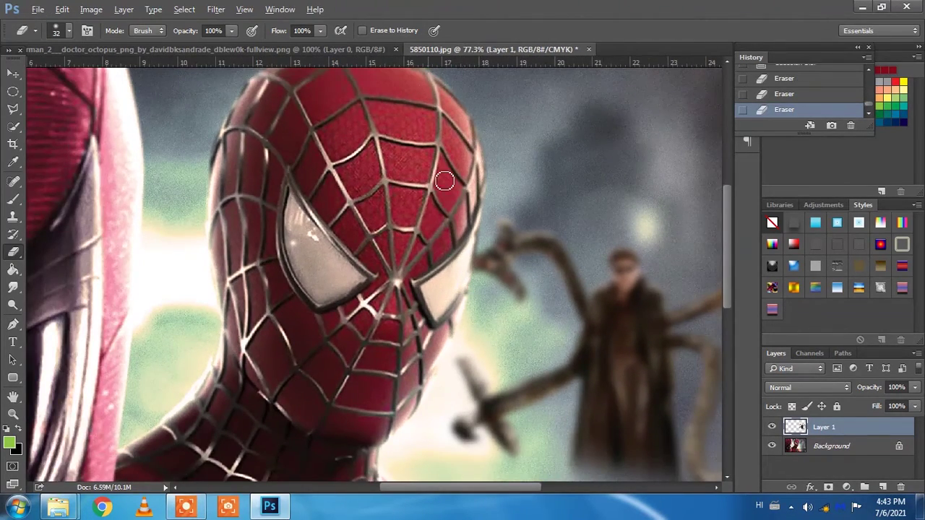
scroll(463, 232, "down", 1, "alt")
scroll(650, 325, "down", 1, "alt")
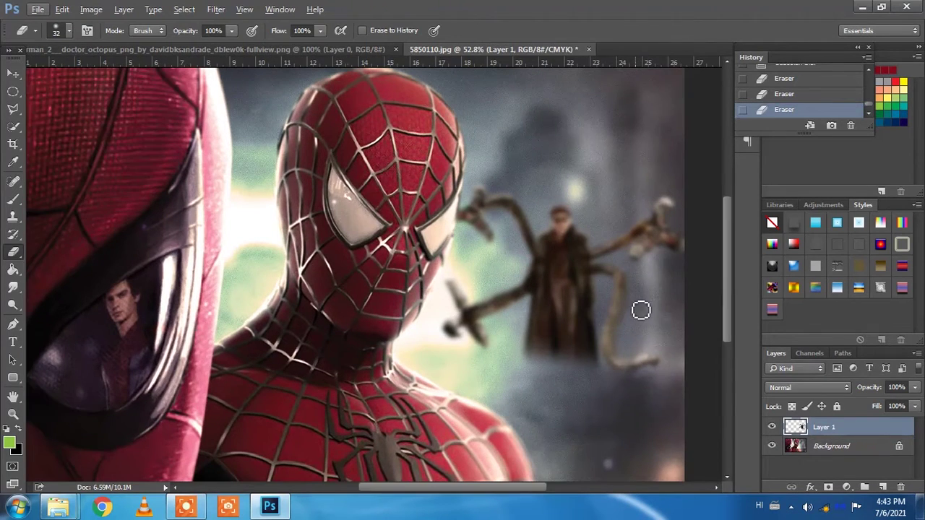
key("v")
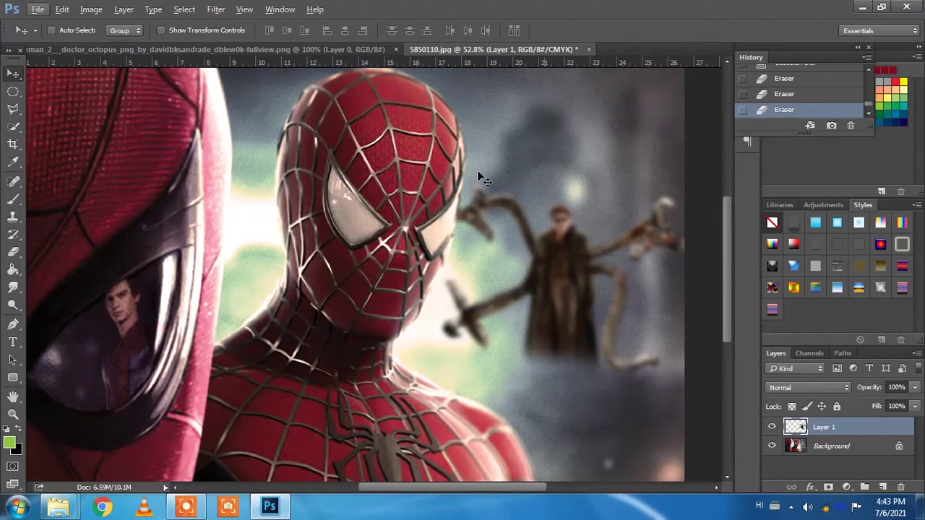
Add about 3.36% monochromatic uniform noise to the Doctor Octopus layer
left_click(216, 8)
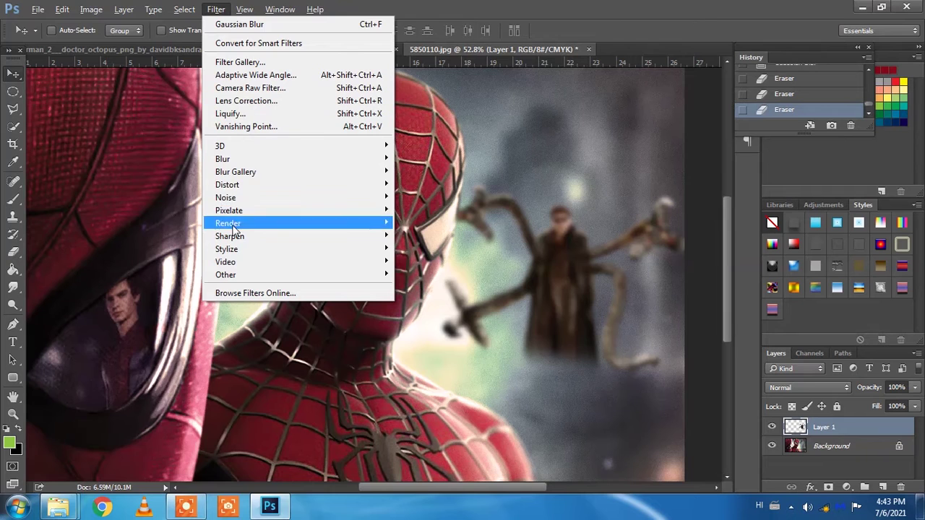
mouse_move(225, 198)
left_click(434, 198)
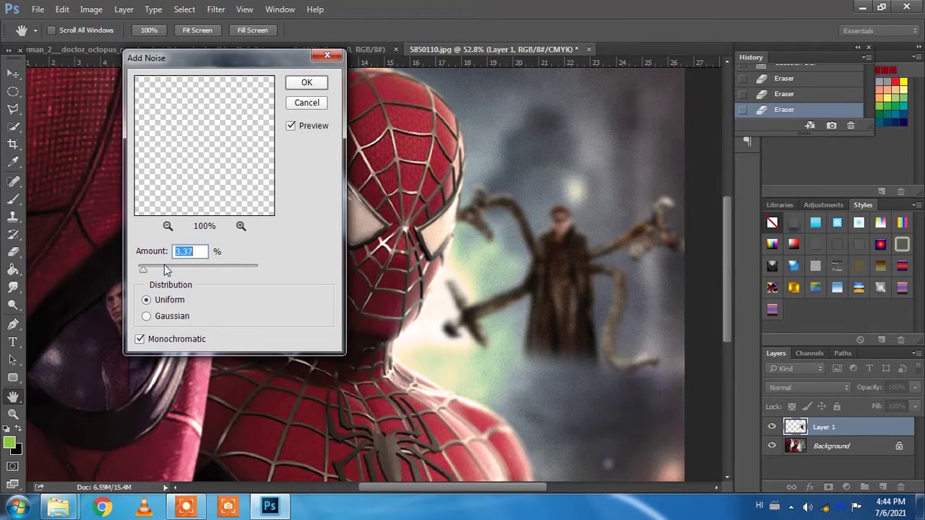
left_click(307, 83)
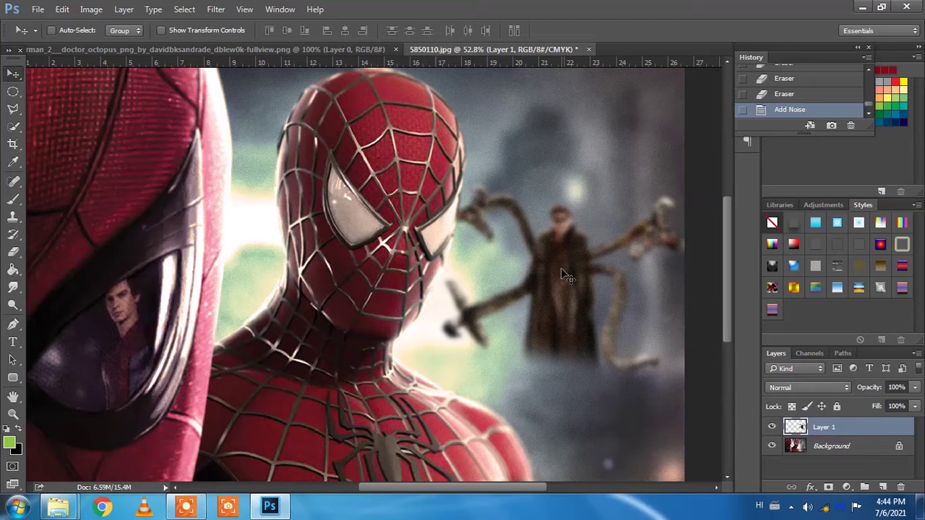
scroll(560, 246, "down", 1)
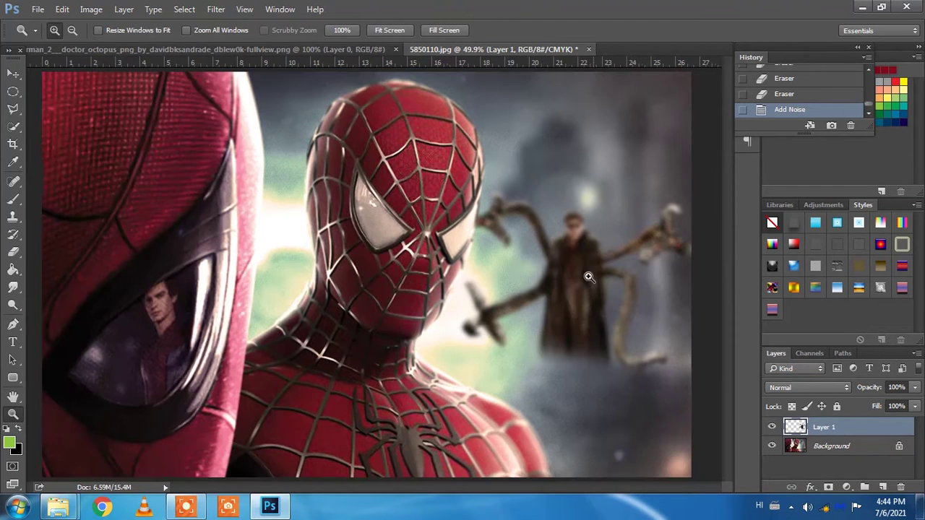
Add a new Layer 2 and fill it with solid black
left_click(883, 487)
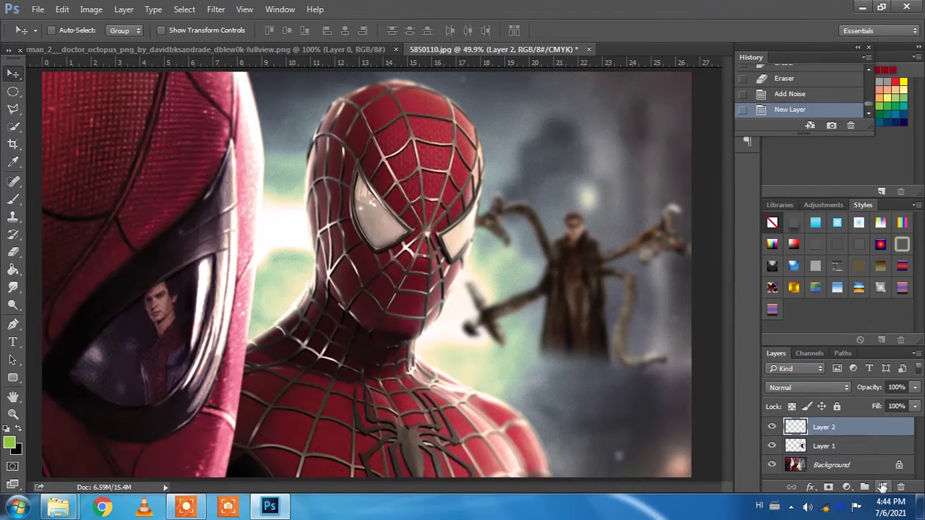
left_click(63, 10)
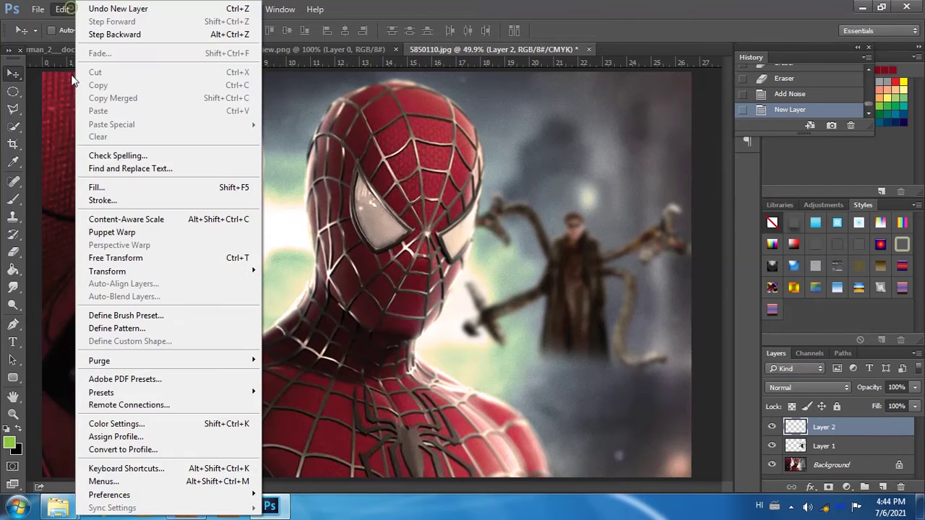
left_click(144, 187)
left_click(566, 135)
left_click(91, 9)
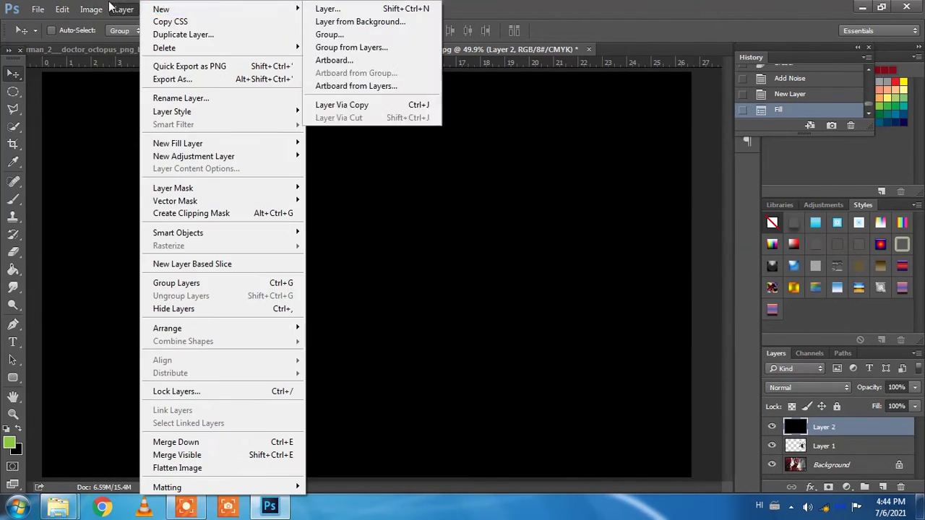
mouse_move(229, 223)
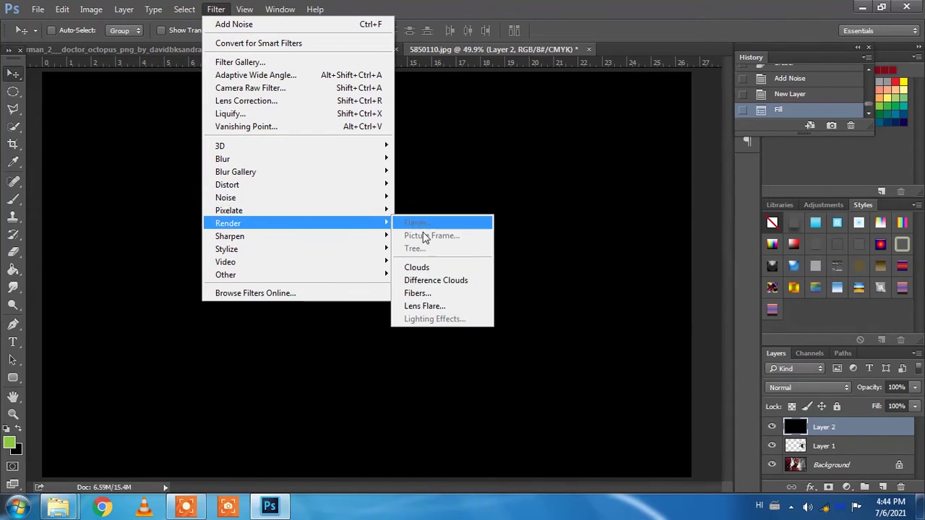
Render a 105mm Prime lens flare at about 26% brightness on the black layer
left_click(423, 306)
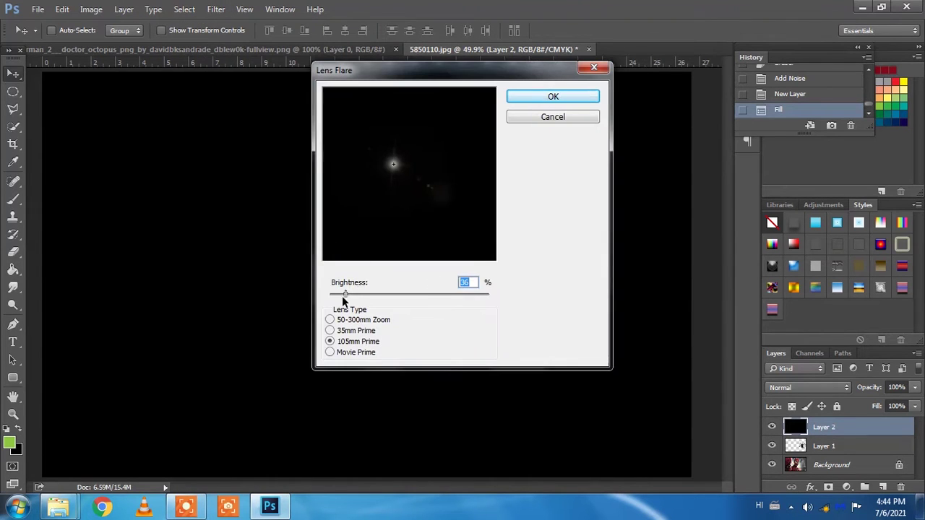
left_click_drag(343, 297, 338, 295)
left_click_drag(338, 293, 345, 294)
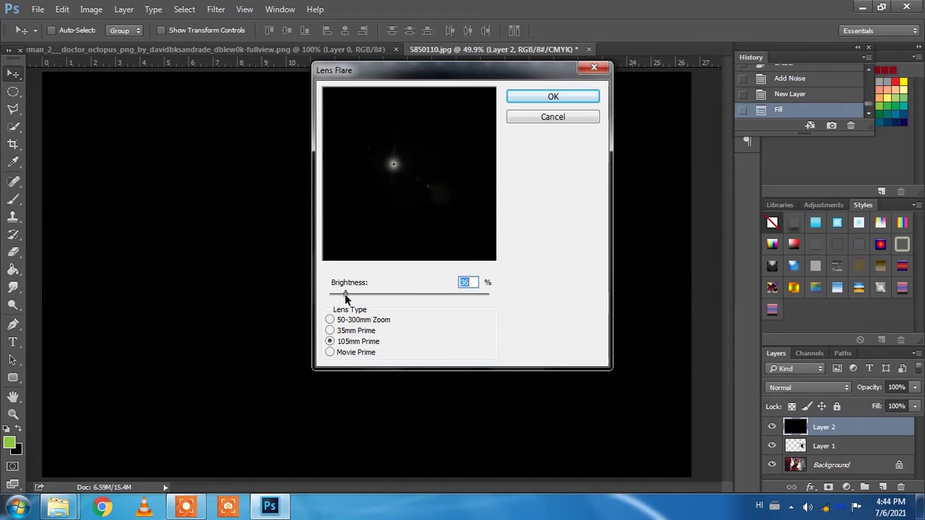
key("Down")
key("Down")
key("Down")
left_click(343, 294)
left_click(347, 295)
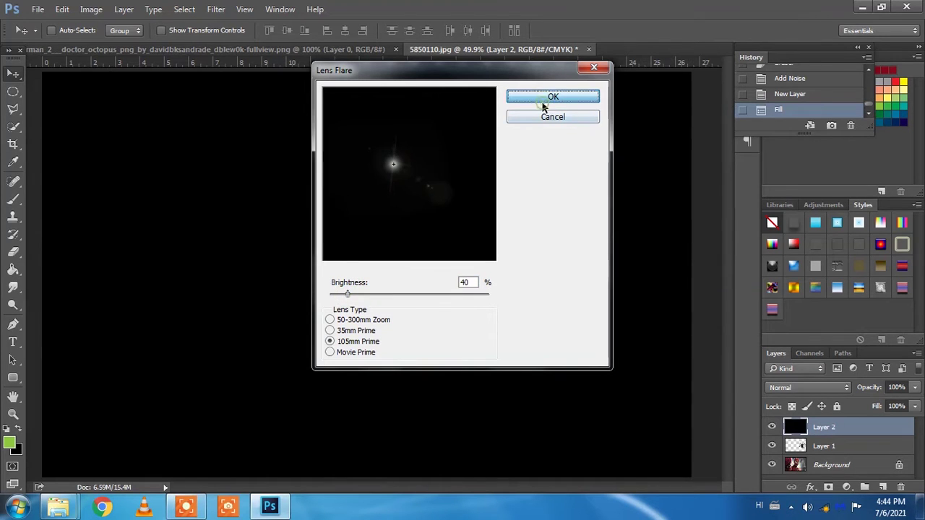
left_click_drag(347, 295, 341, 295)
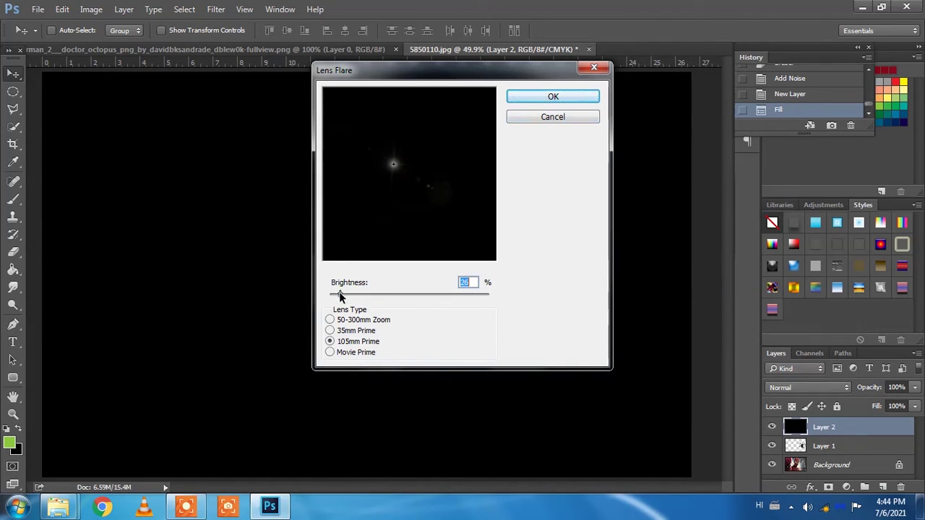
left_click(538, 96)
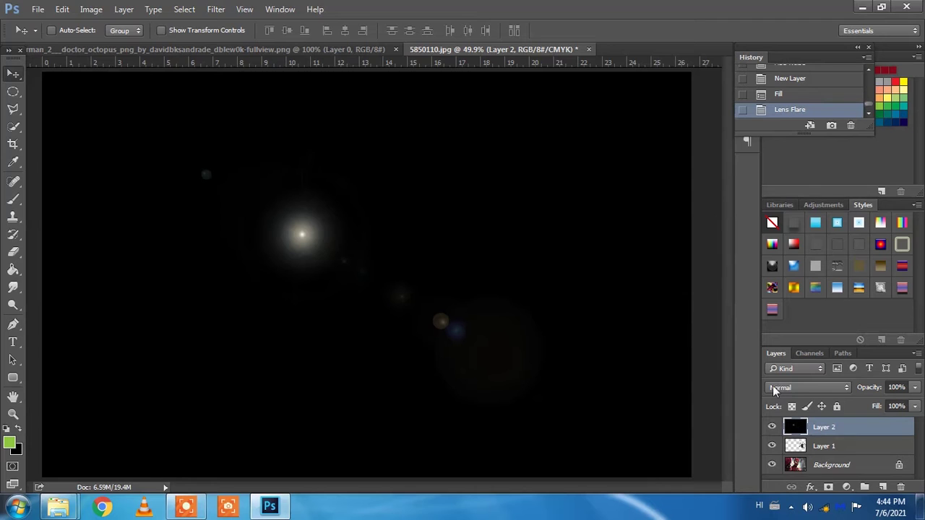
Set the flare layer to Color Dodge and place flares on the upper-right and another tentacle tip
left_click(776, 388)
left_click(789, 215)
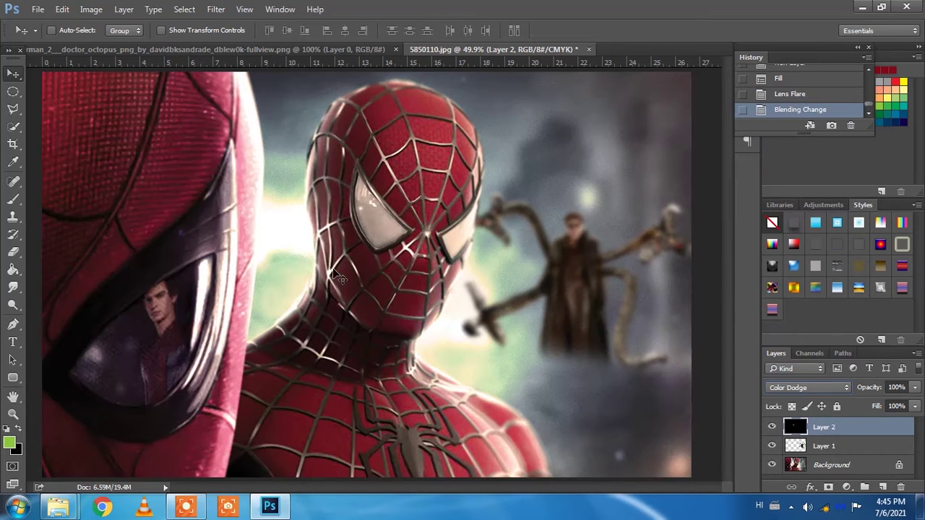
left_click_drag(340, 278, 672, 241)
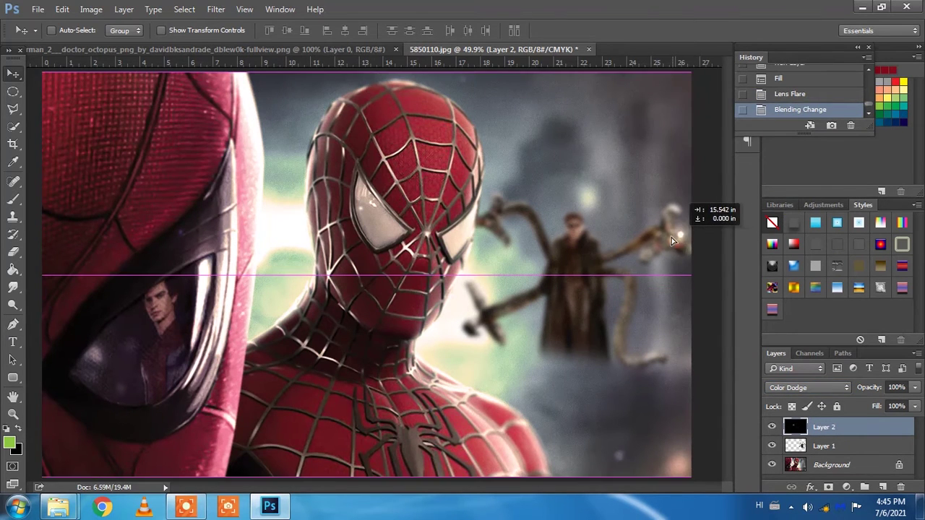
left_click_drag(672, 240, 669, 239)
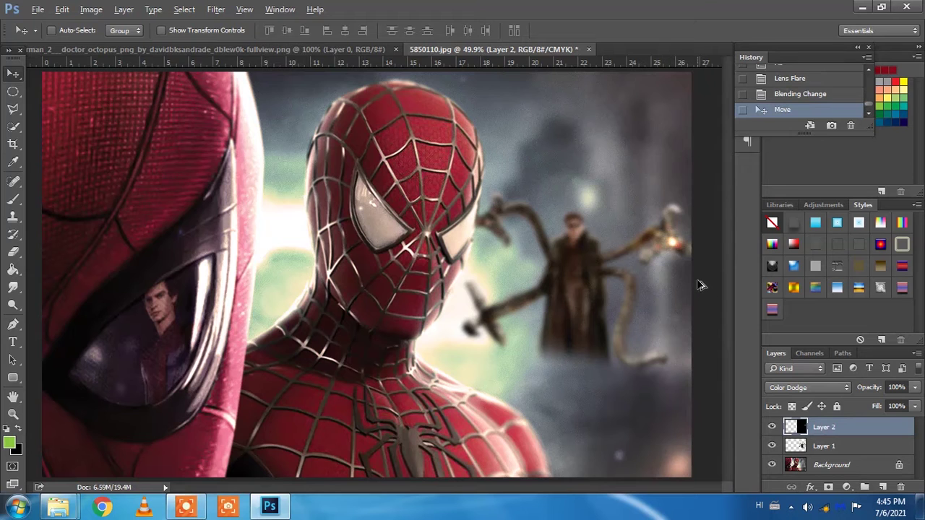
left_click_drag(689, 276, 504, 249)
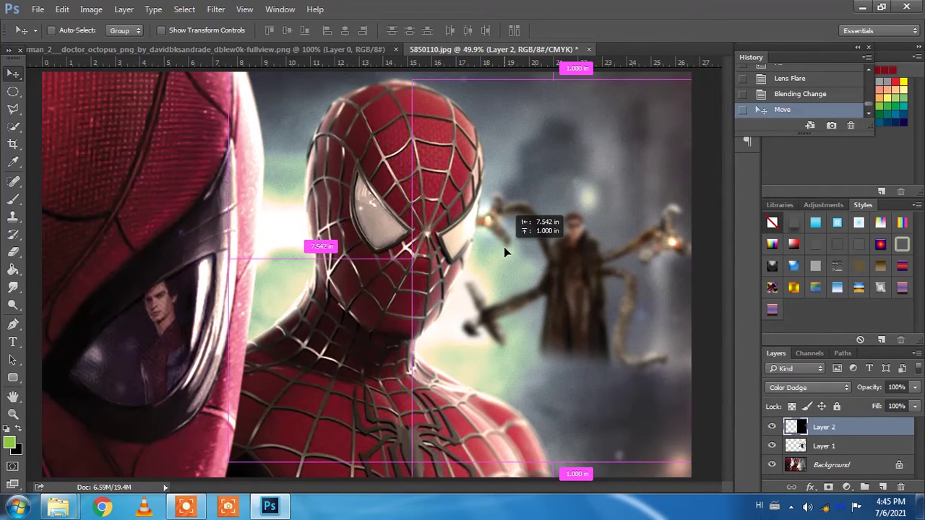
mouse_move(502, 245)
left_mouse_down()
mouse_move(505, 325)
mouse_move(492, 323)
left_mouse_up()
Keep the glow copy in Color Dodge and add glows on the left and lower-right tentacle tips
left_click(787, 388)
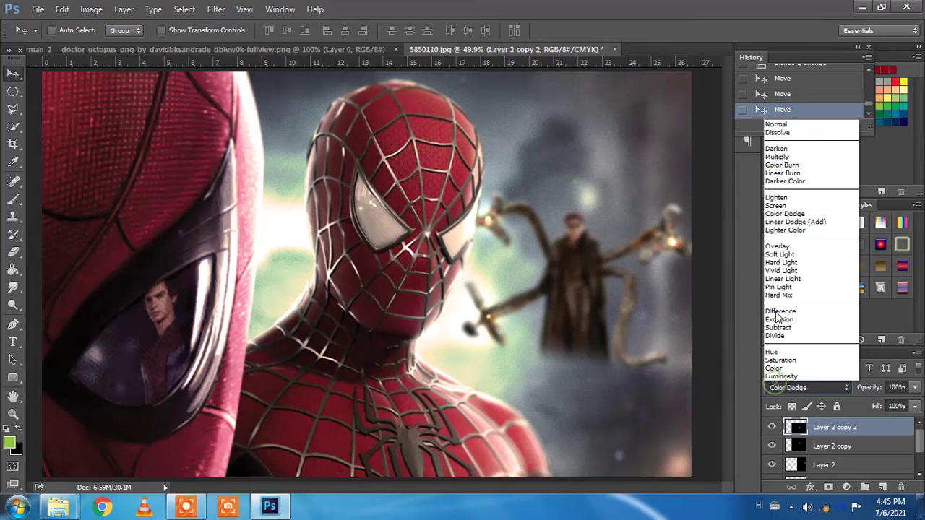
left_click(766, 210)
left_click_drag(503, 333, 491, 332)
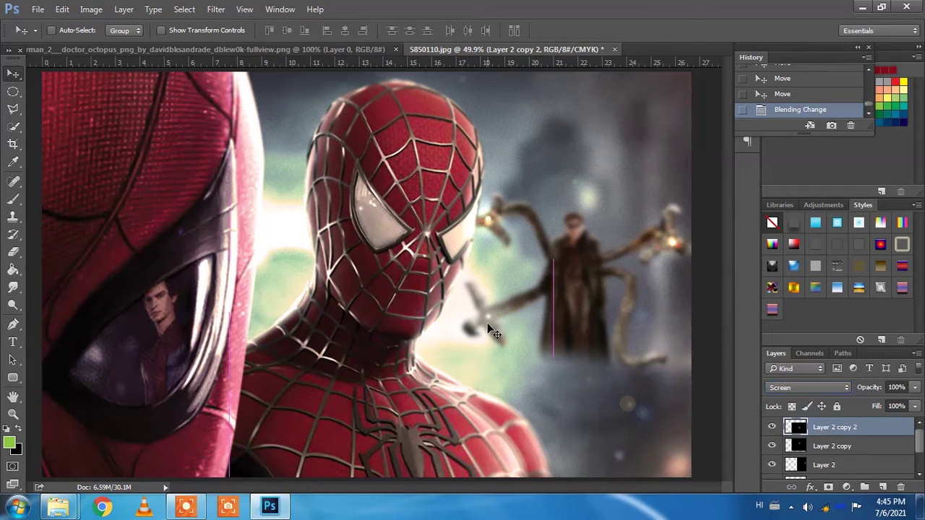
left_click(802, 387)
left_click(788, 218)
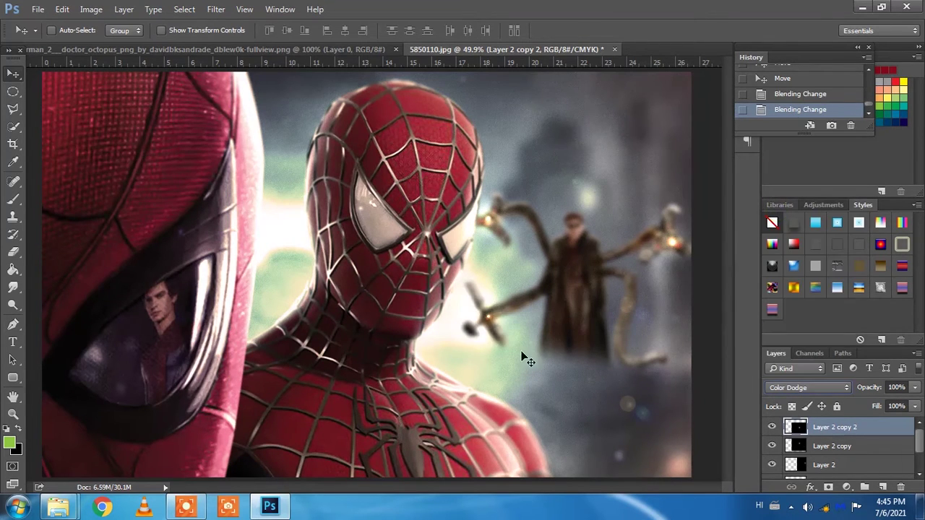
left_click_drag(545, 319, 664, 362)
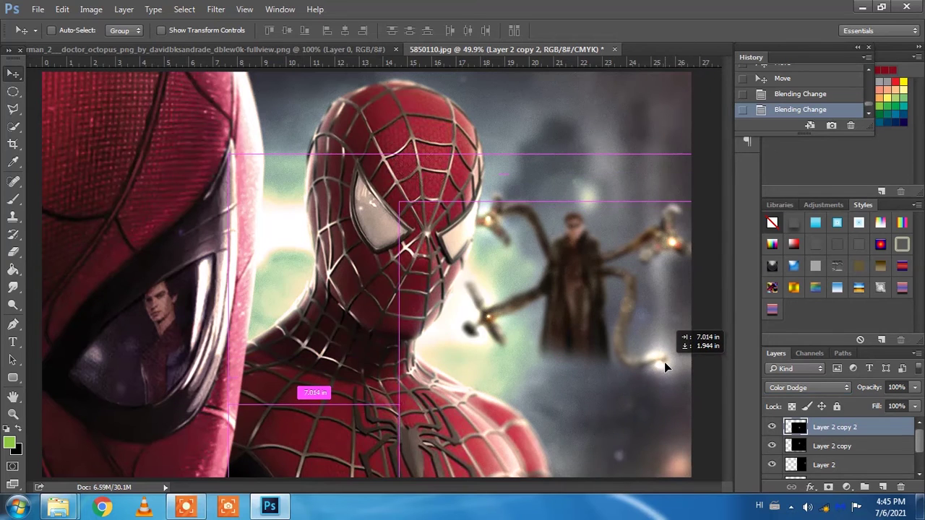
left_click_drag(664, 358, 655, 357)
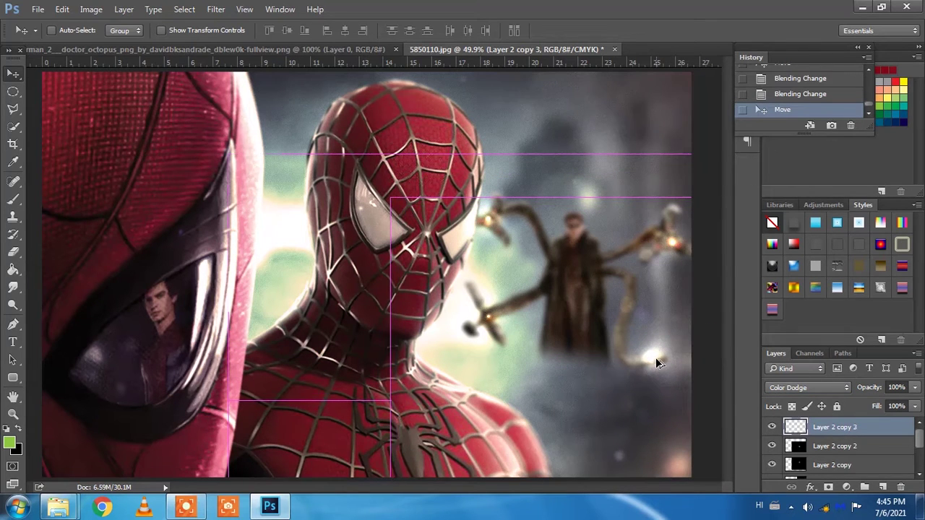
Tint the first flare copy orange with a Warming Filter (85) photo filter
scroll(533, 264, "down", 3)
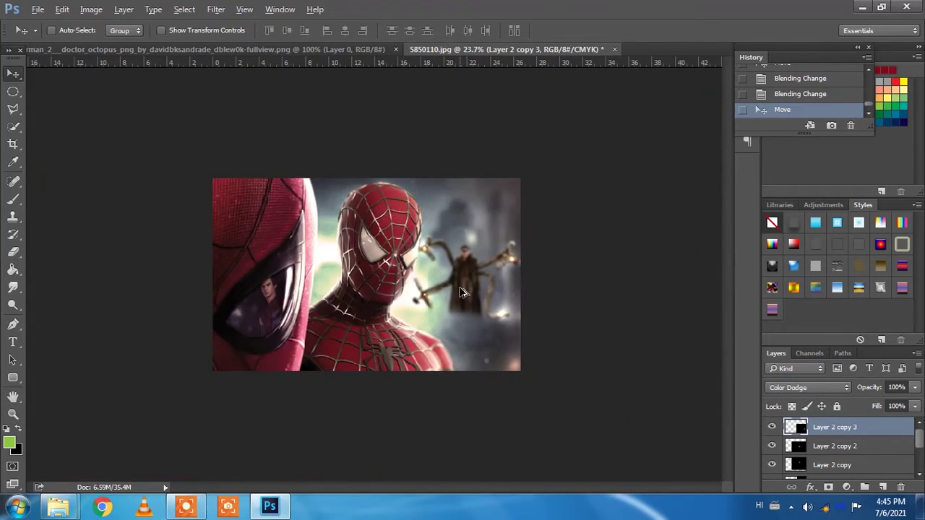
scroll(502, 307, "up", 1)
scroll(506, 310, "up", 1)
scroll(549, 328, "up", 1)
scroll(593, 347, "up", 1)
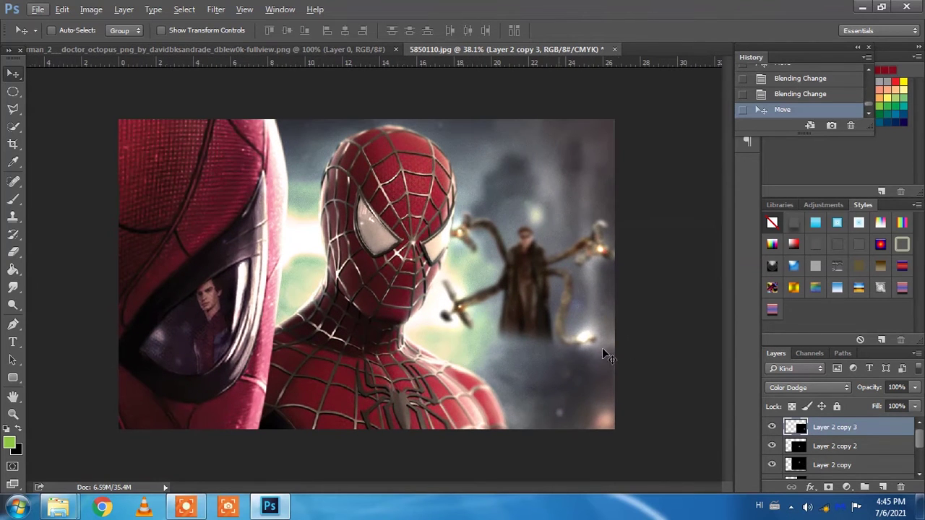
left_click(93, 10)
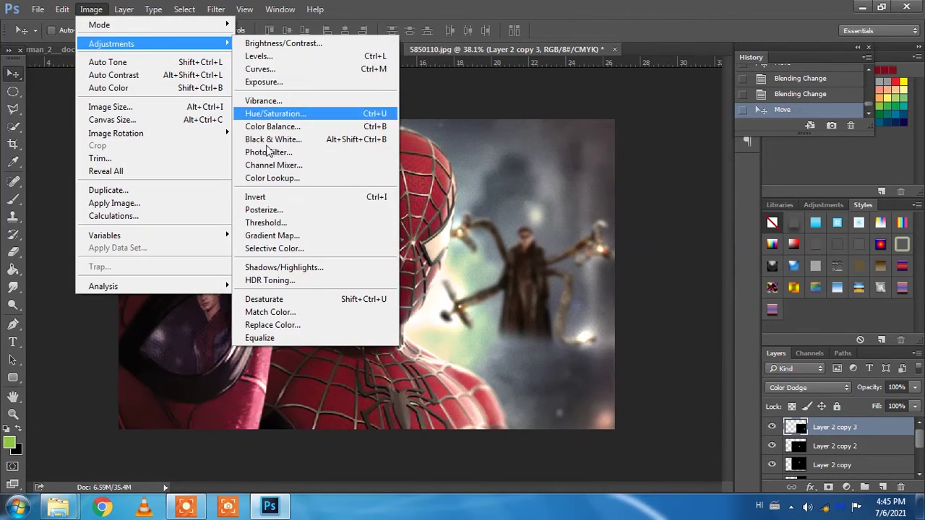
left_click(261, 151)
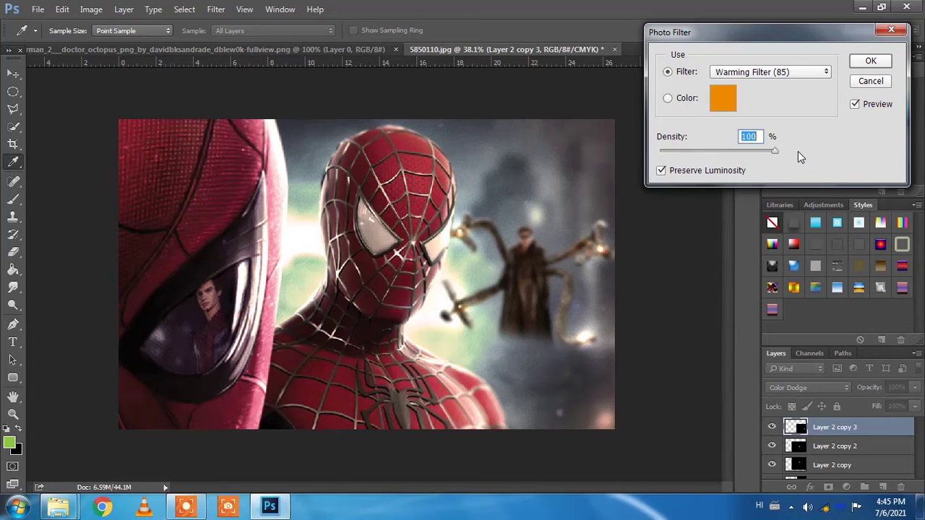
left_click(871, 60)
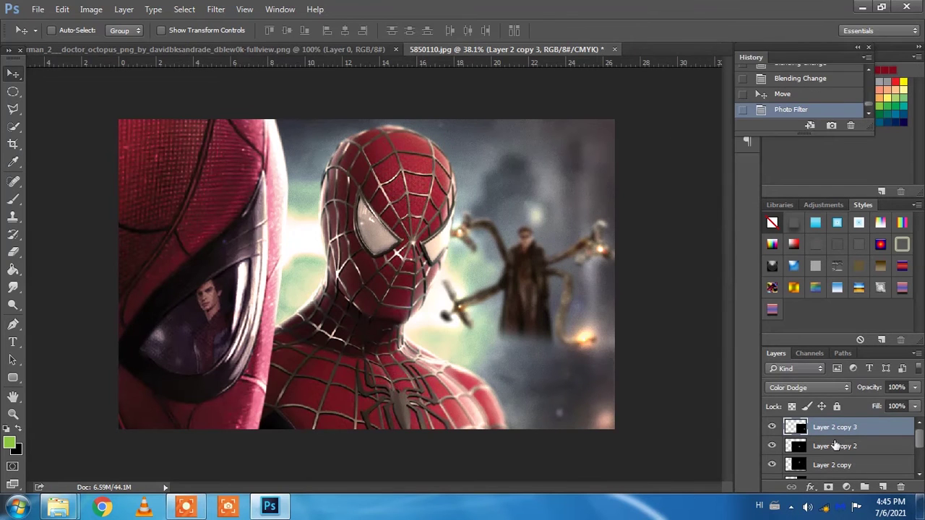
Apply the same warming photo filter to the Layer 2 copy 2 glow
left_click(799, 451)
left_click(91, 9)
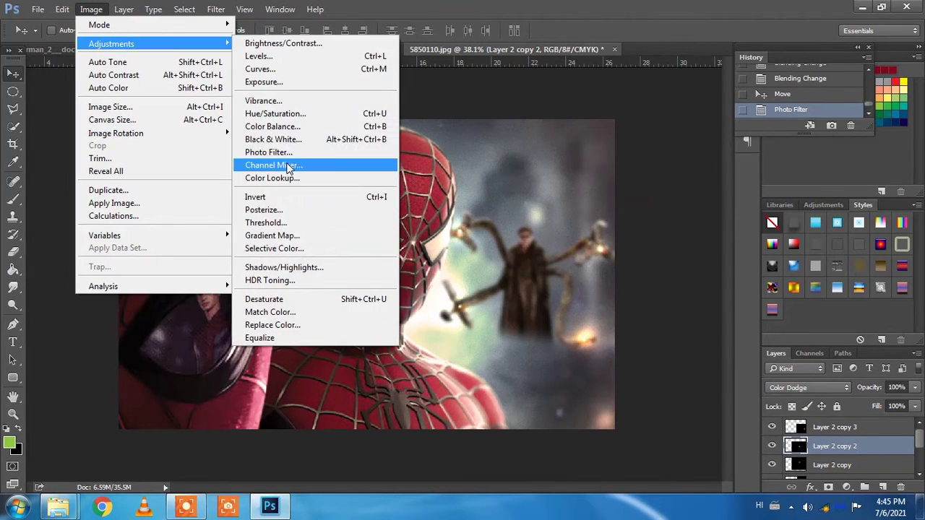
left_click(274, 151)
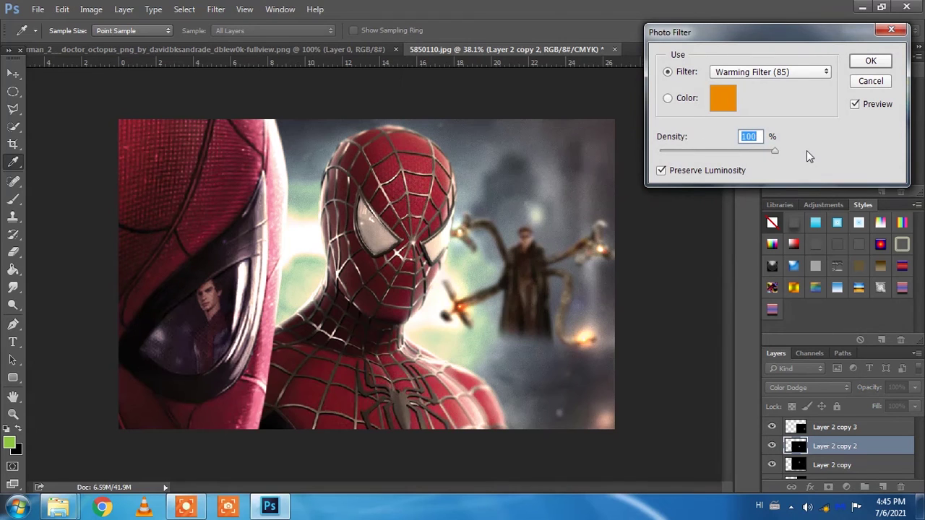
left_click(871, 60)
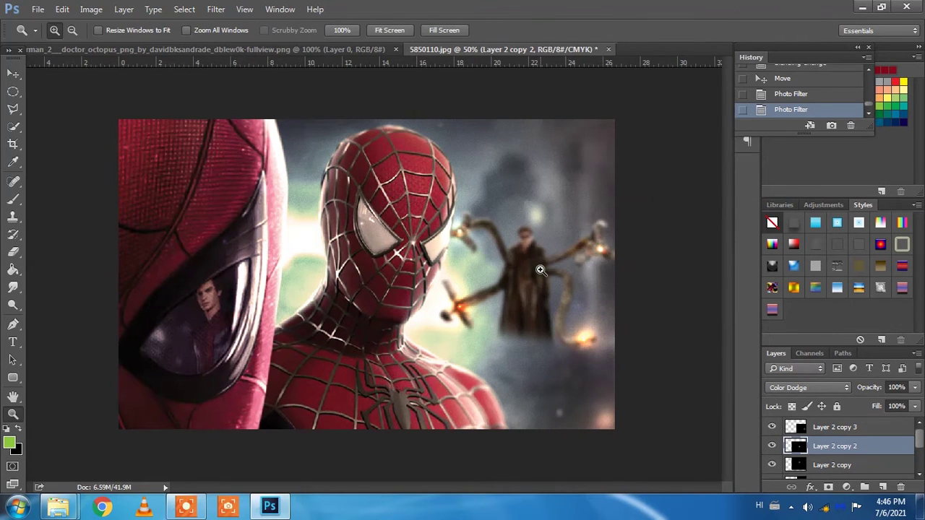
left_click_drag(568, 277, 582, 277)
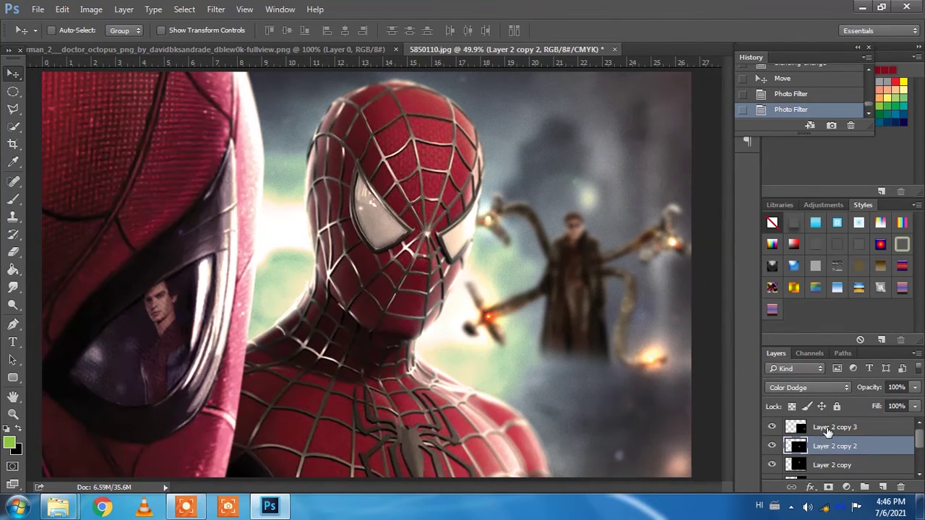
Try merging the glow layers, then delete the merge steps from History, keeping the Photo Filter
key("ctrl+e")
key("ctrl+e")
key("ctrl+e")
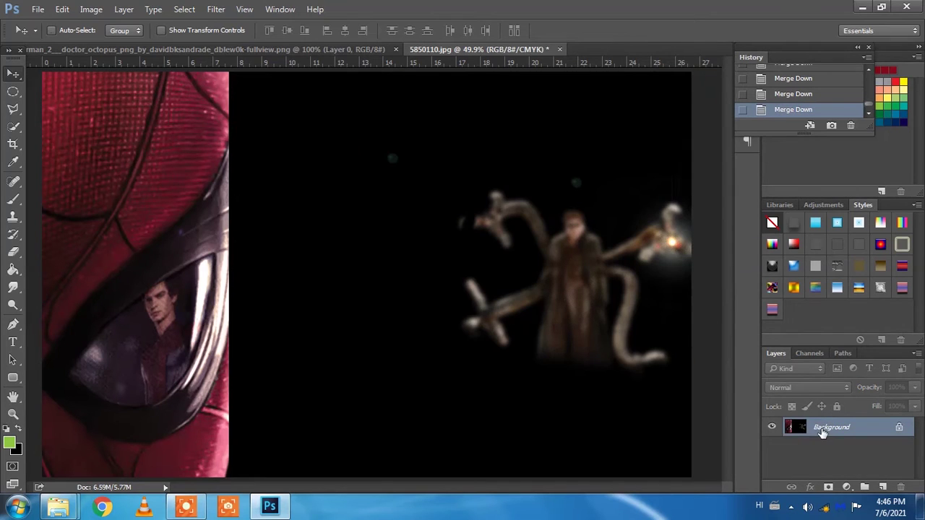
key("ctrl+j")
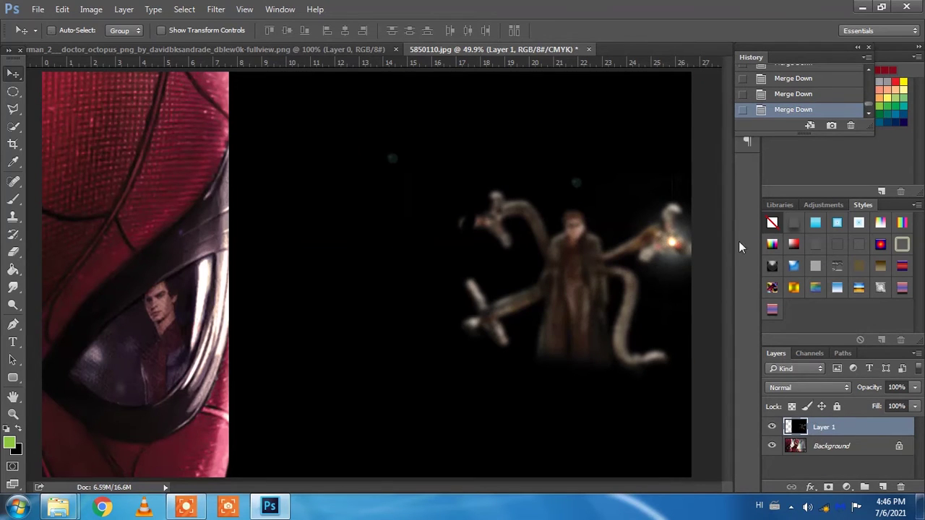
left_click(848, 126)
key("Return")
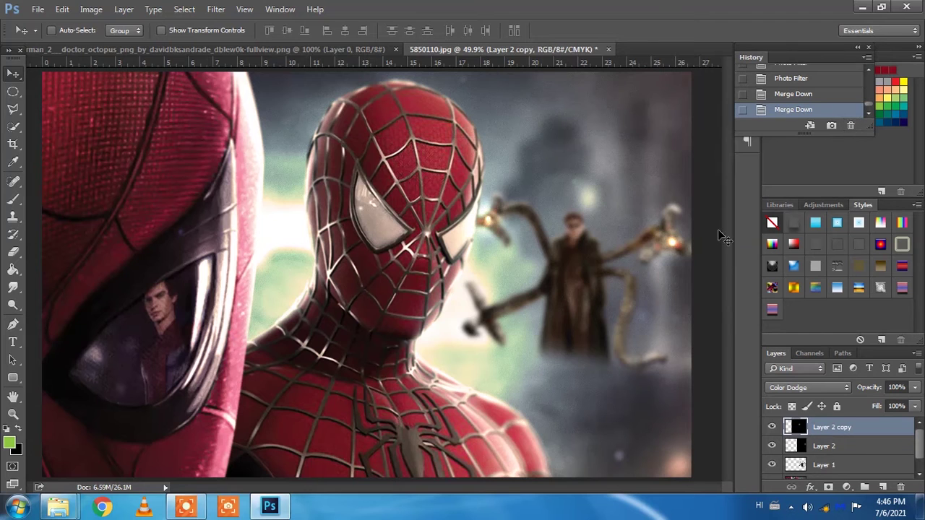
key("ctrl+e")
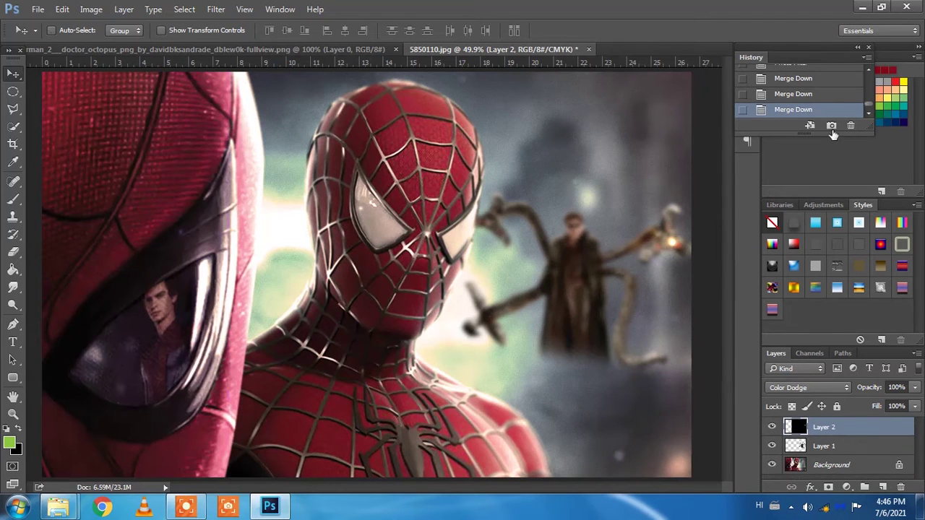
left_click(851, 125)
key("Return")
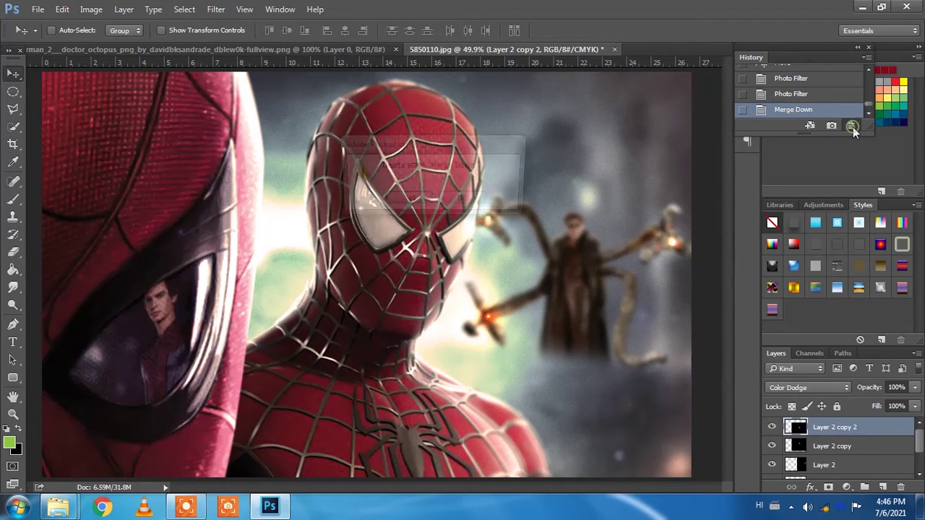
left_click(853, 126)
left_click(471, 200)
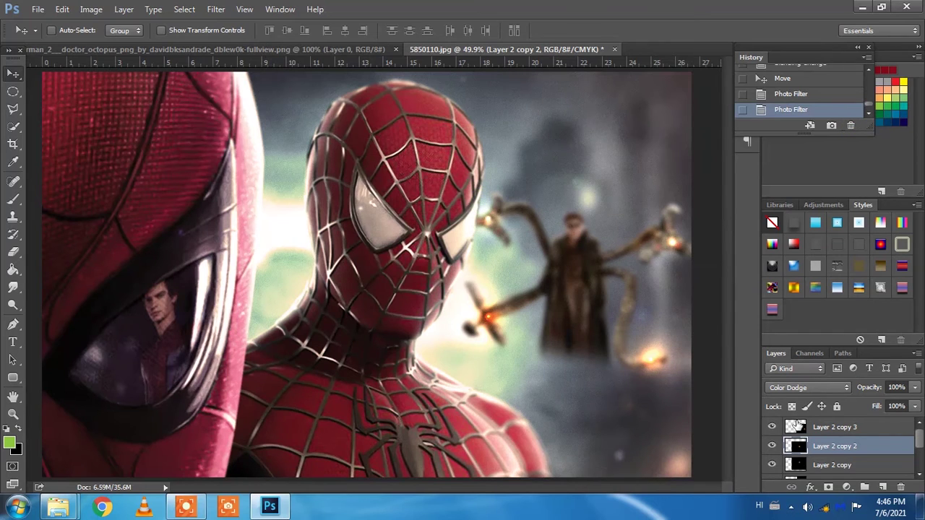
Select all layers from Layer 2 copy 3 down to Background and convert them to one smart object
left_click(826, 428)
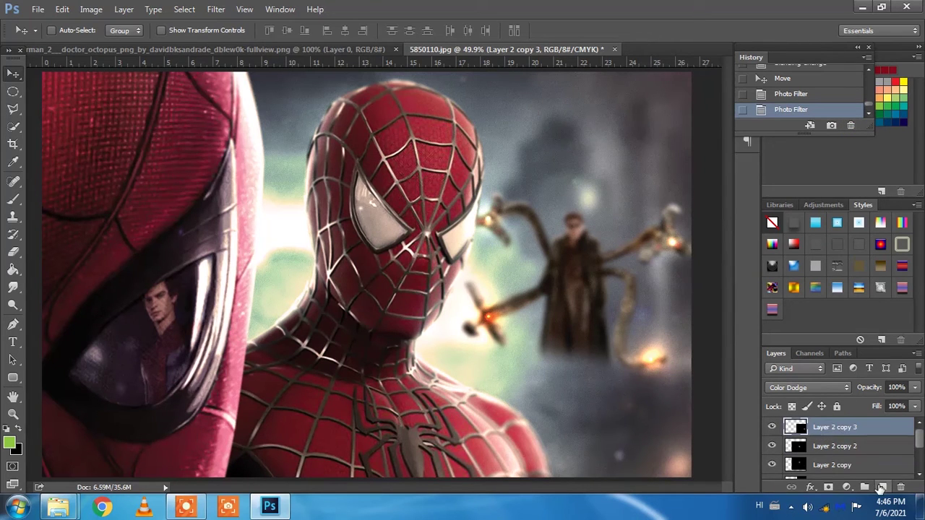
left_click(821, 450, "ctrl")
scroll(821, 459, "down", 2)
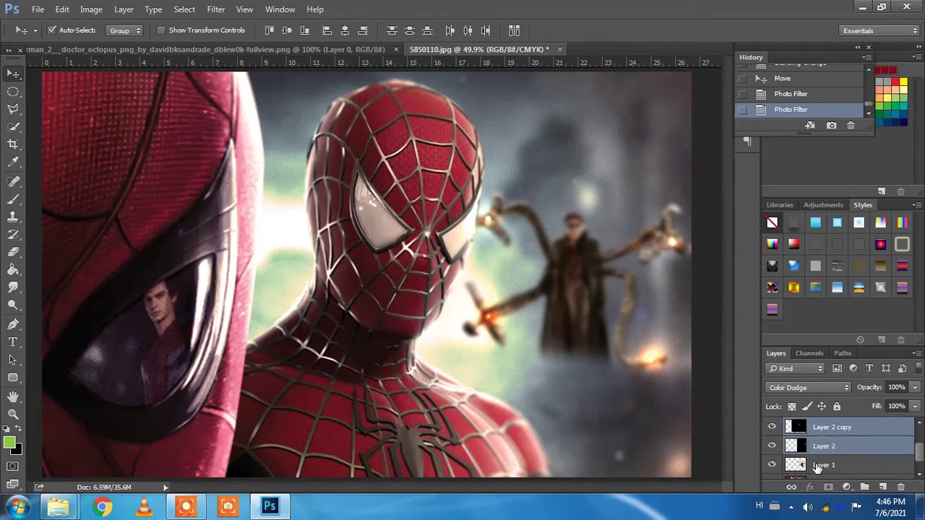
left_click(820, 450, "ctrl")
left_click(818, 471, "ctrl")
left_click(850, 487)
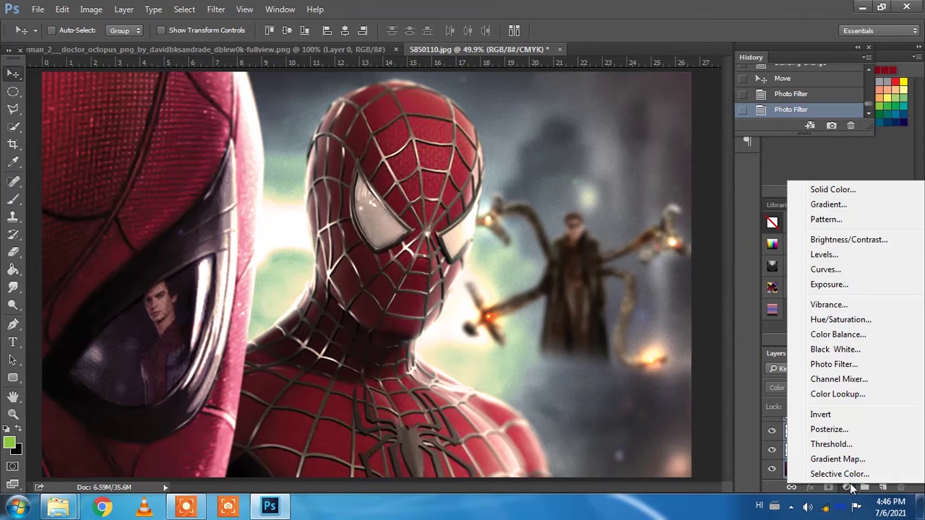
left_click(864, 489)
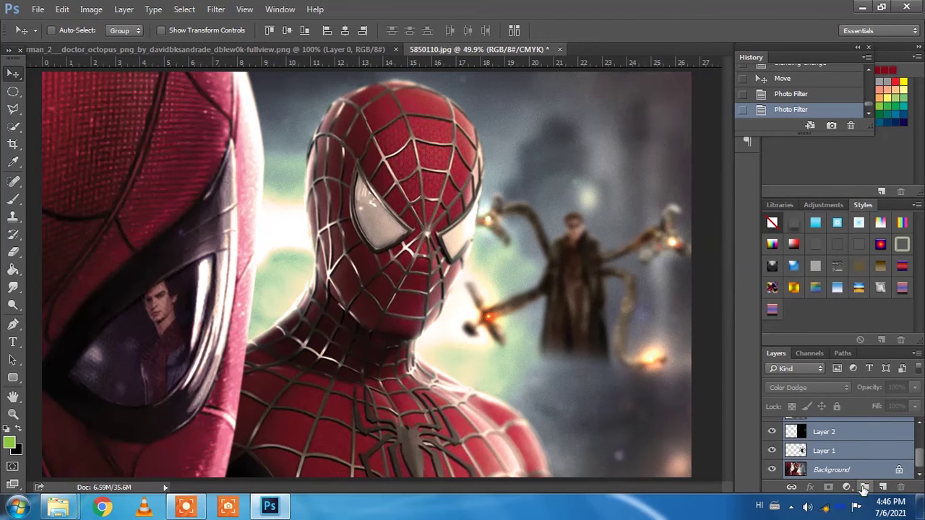
right_click(831, 462)
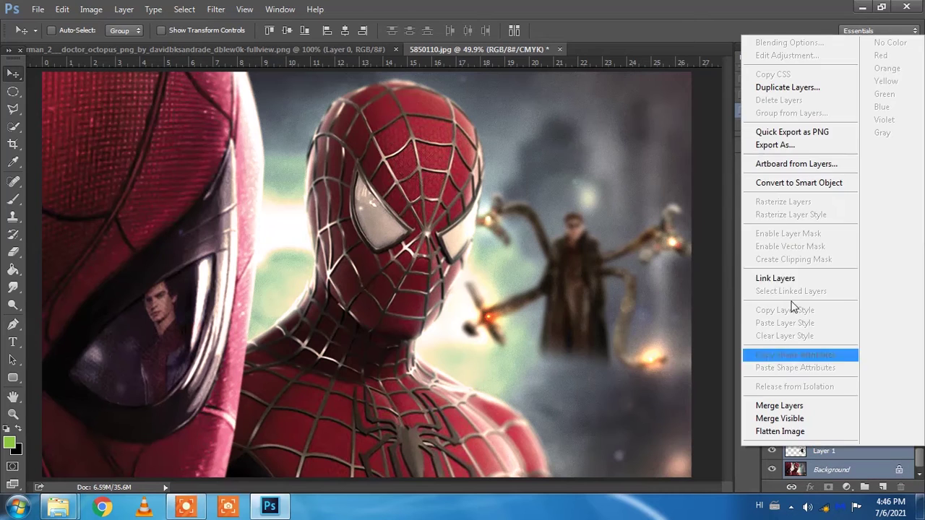
left_click(775, 185)
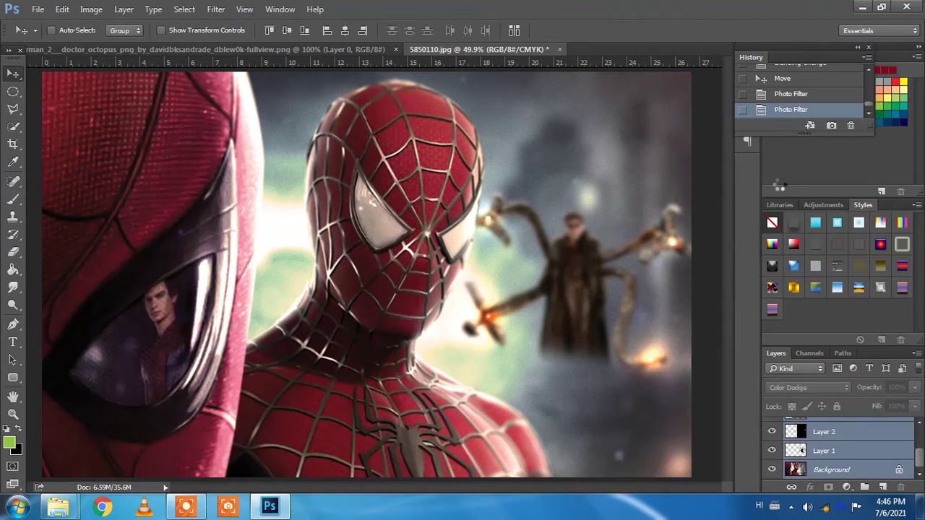
key("z")
right_click(582, 266)
Open the Camera Raw Filter on the smart object and enlarge its preview
left_click(611, 334)
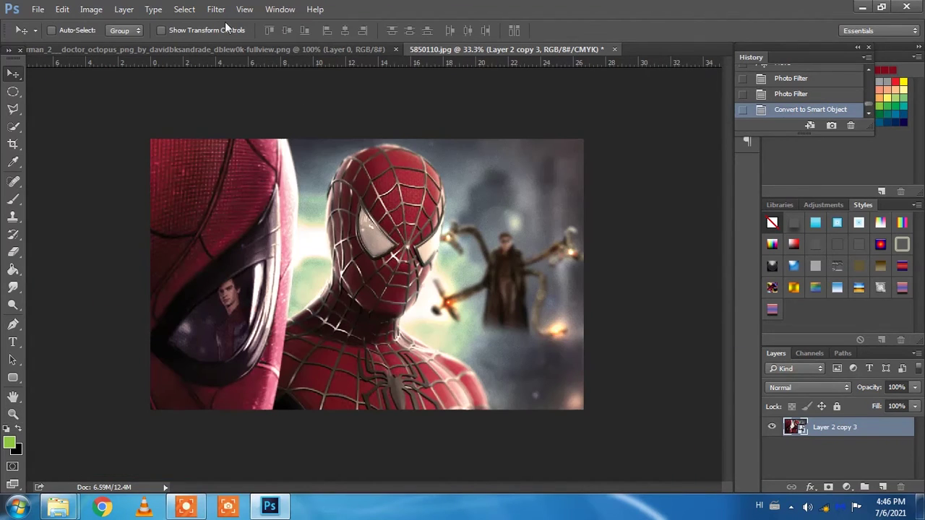
left_click(216, 9)
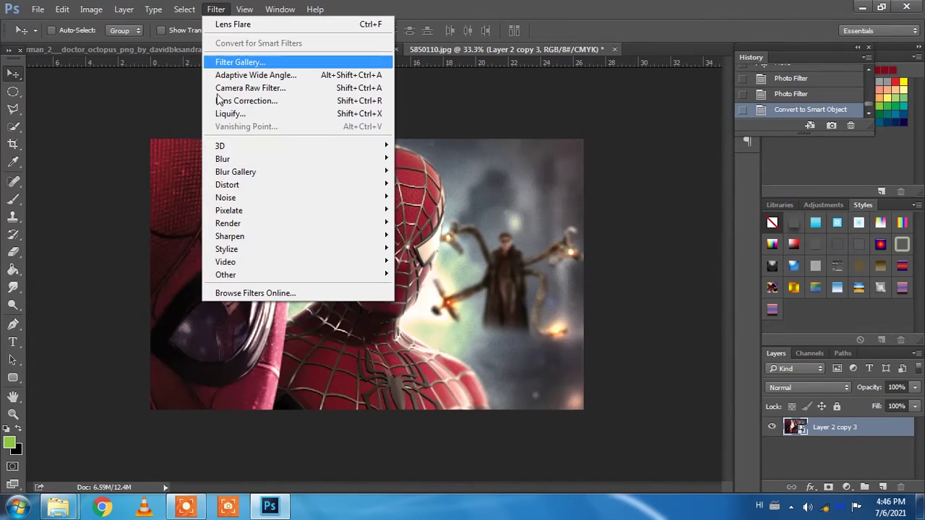
left_click(254, 90)
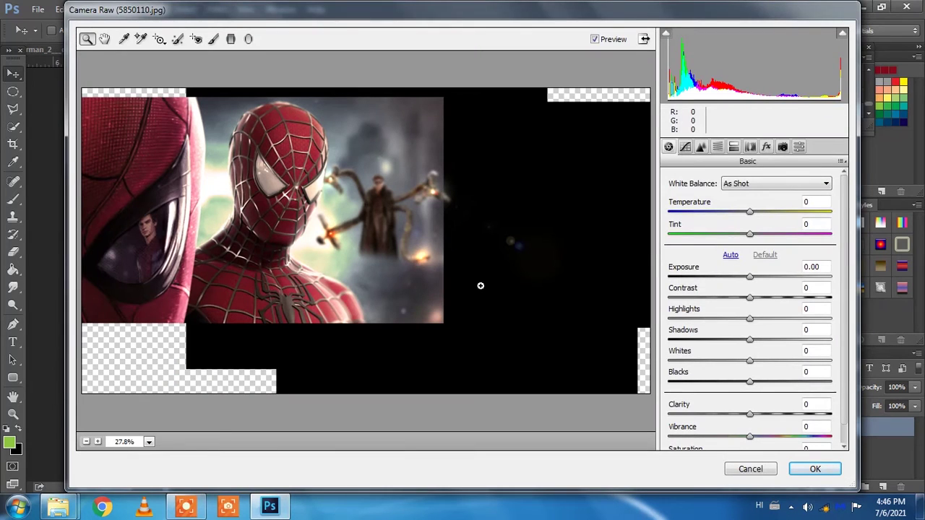
left_click(414, 221)
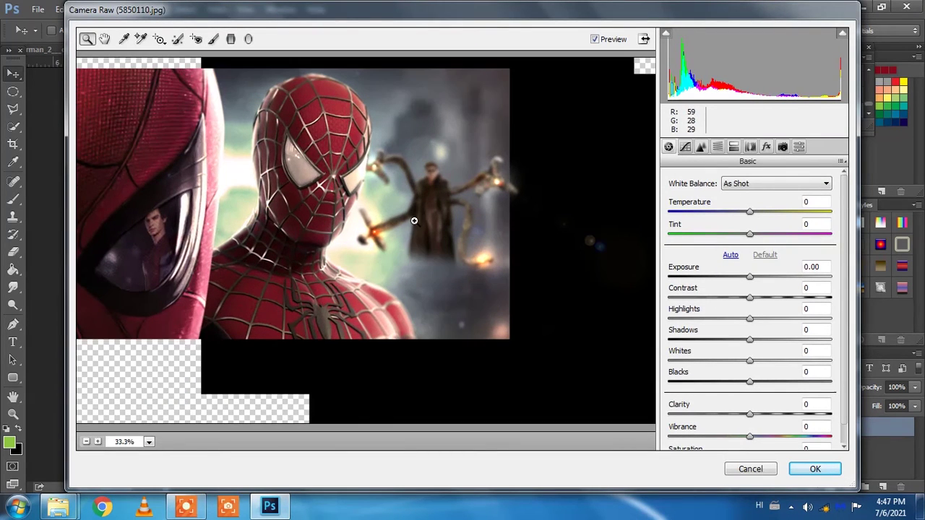
Set Temperature -20, Tint +6, Exposure +0.60, Contrast +55 and Highlights +16
left_click_drag(749, 211, 733, 213)
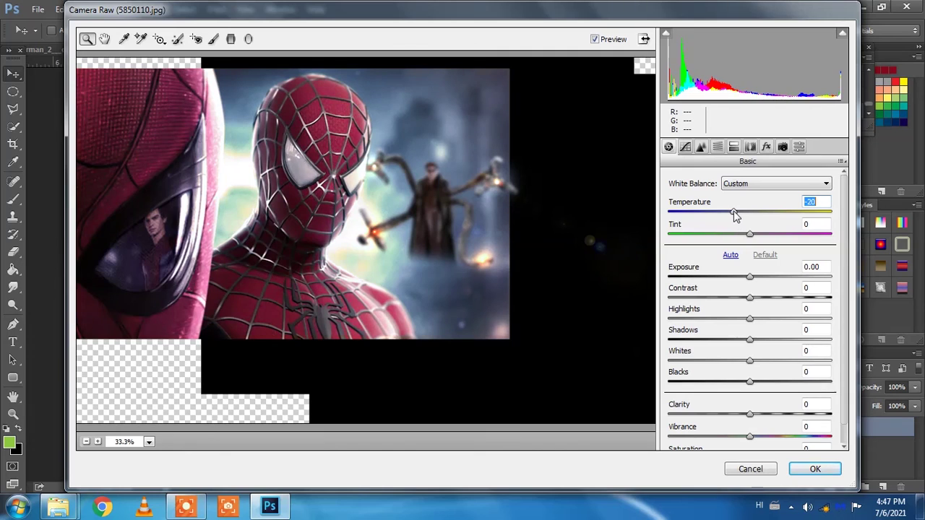
left_click(754, 235)
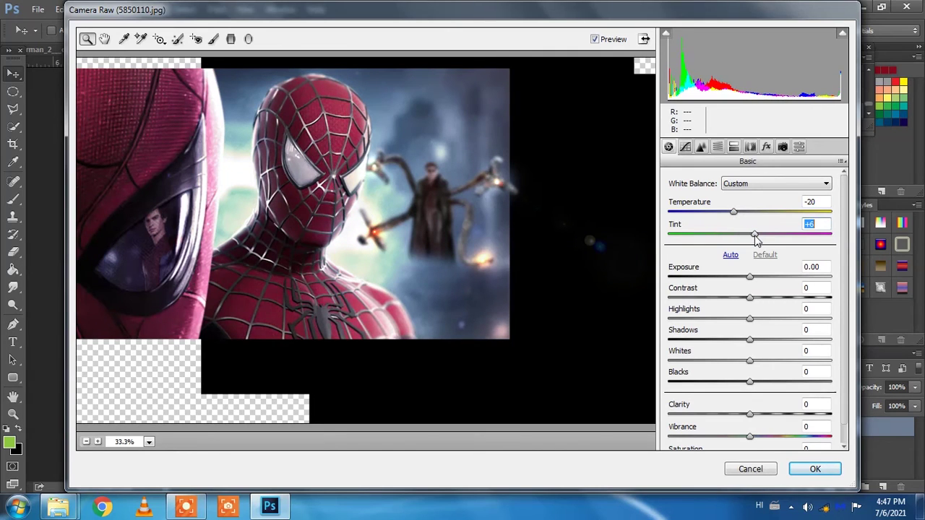
left_click(759, 279)
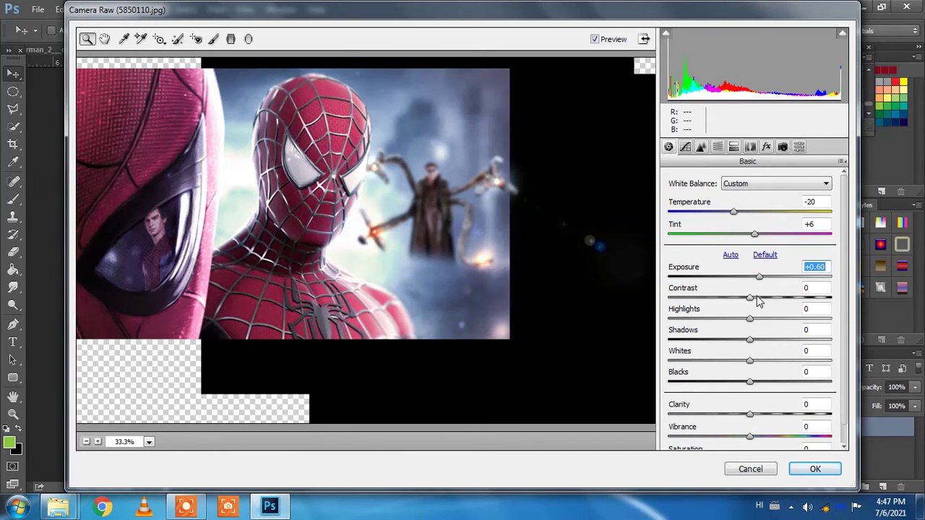
left_click_drag(758, 298, 797, 302)
mouse_move(753, 327)
left_mouse_down()
mouse_move(763, 319)
mouse_move(744, 340)
mouse_move(720, 341)
left_mouse_up()
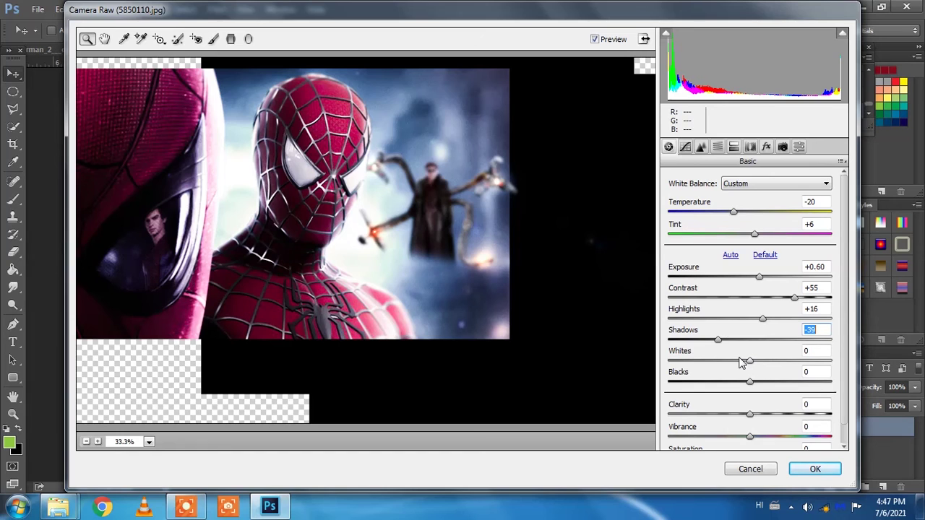
Add Clarity +13 and Vibrance +26, then apply the Camera Raw grade
scroll(764, 372, "down", 1)
mouse_move(747, 395)
left_mouse_down()
mouse_move(765, 403)
mouse_move(767, 421)
left_mouse_up()
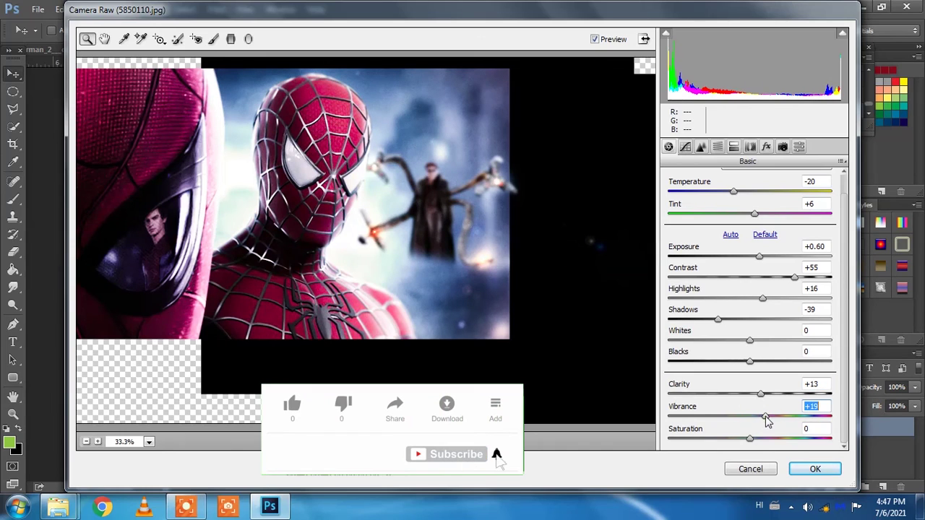
scroll(780, 404, "up", 1)
scroll(784, 415, "down", 1)
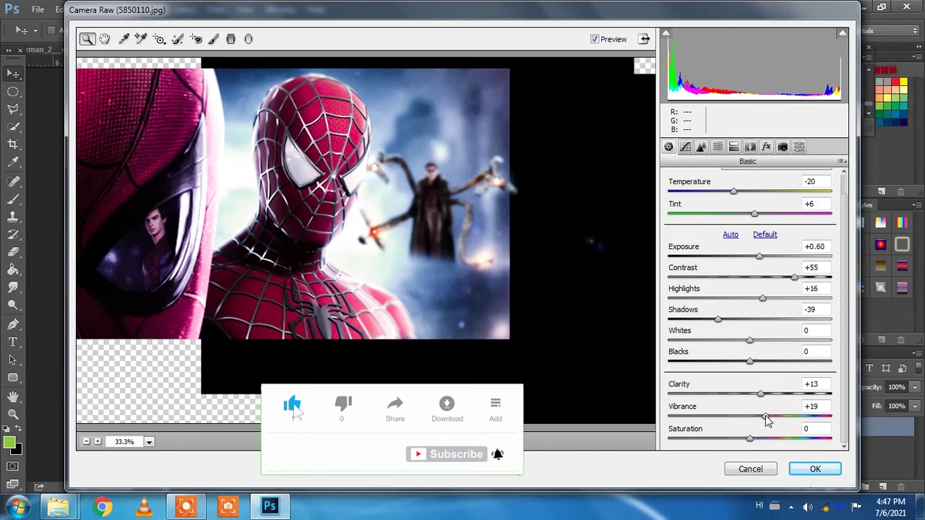
left_click_drag(766, 421, 773, 421)
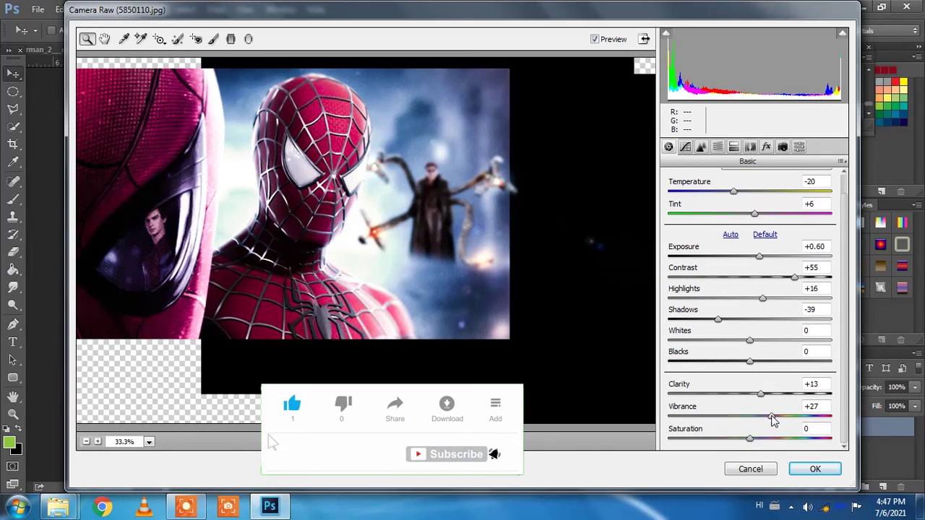
left_click(814, 469)
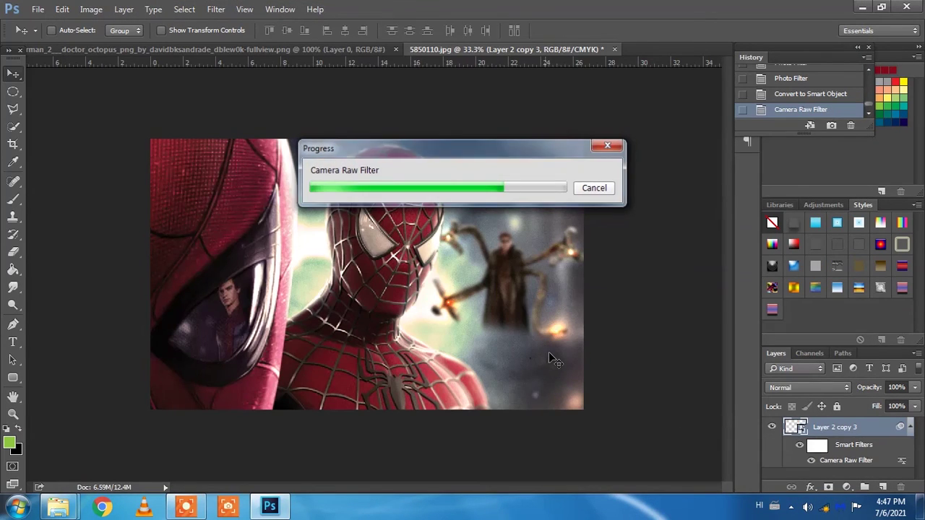